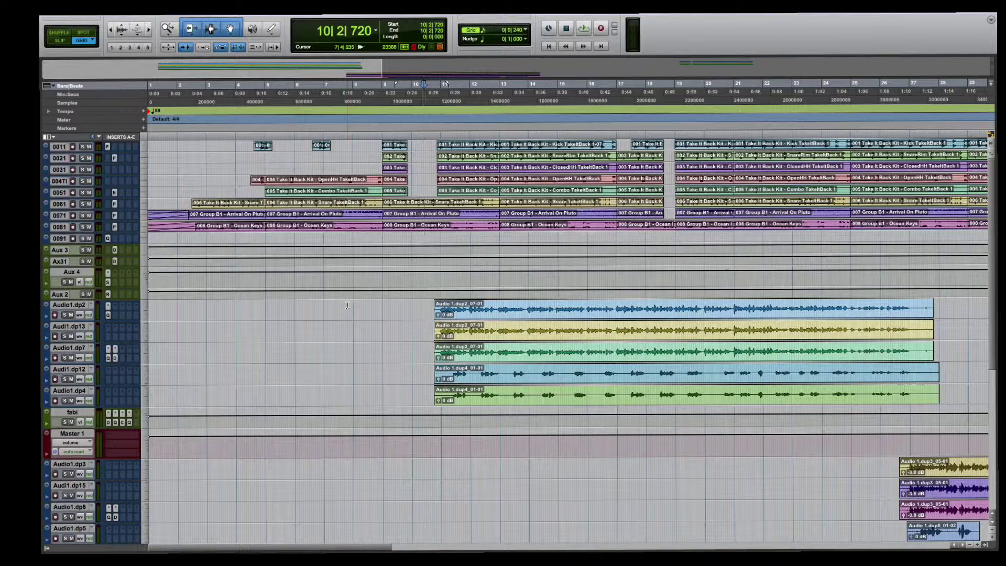
Audition the first vocal section from 10|2|720 and the second one from 26|3|000.
{"action": "key", "text": "space"}
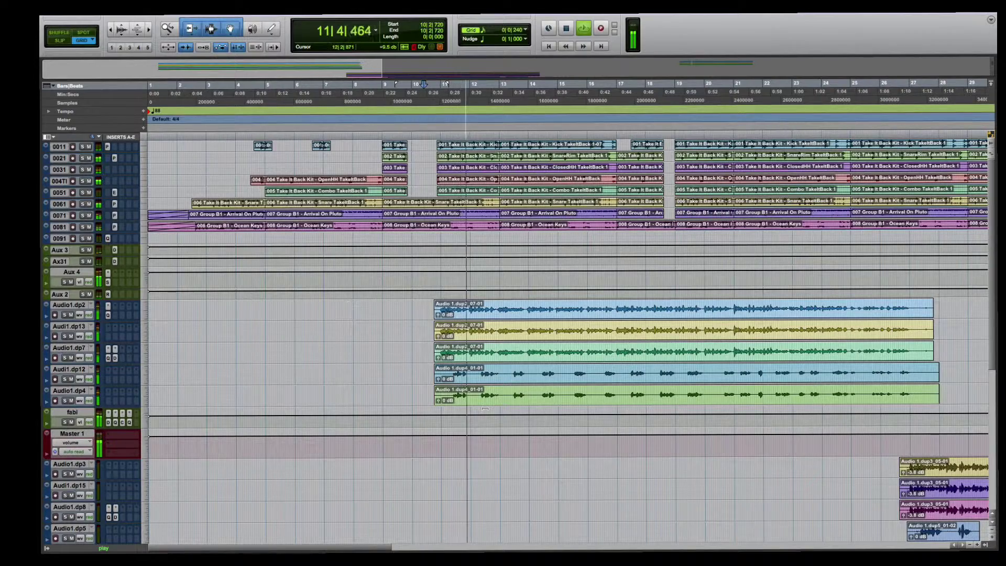
{"action": "scroll", "coordinate": [347, 305], "scroll_direction": "right", "scroll_amount": 5}
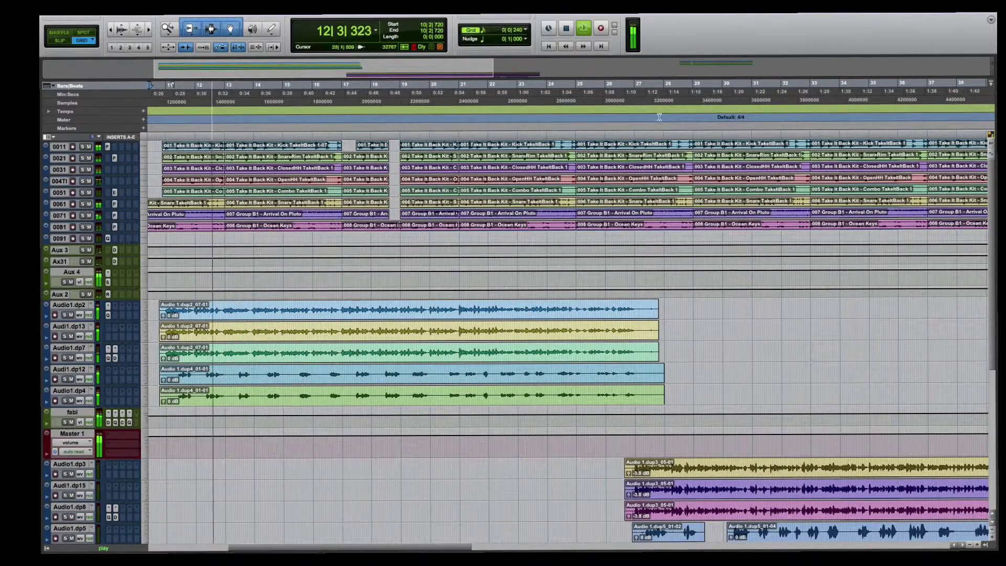
{"action": "key", "text": "space"}
{"action": "left_click", "coordinate": [621, 91]}
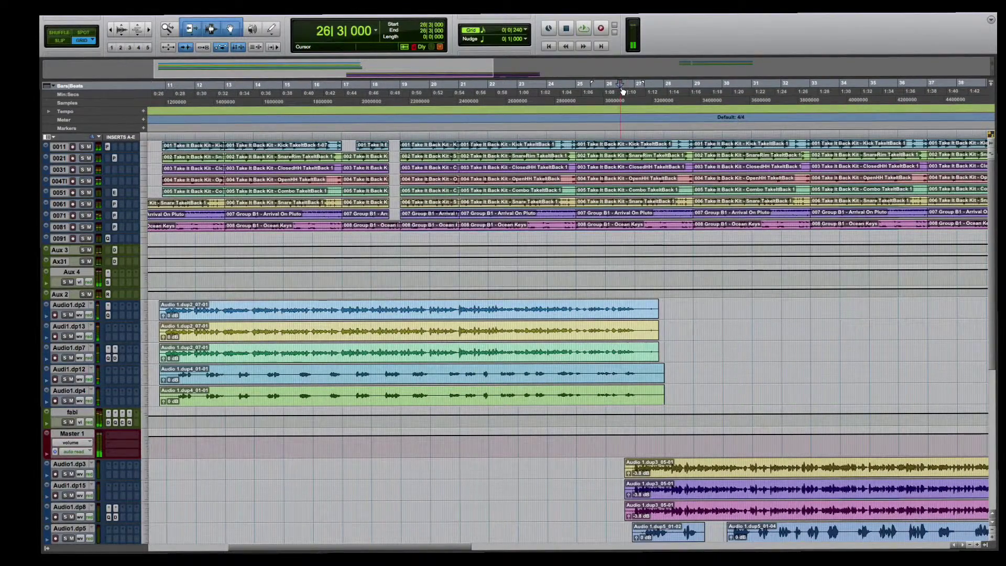
{"action": "key", "text": "space"}
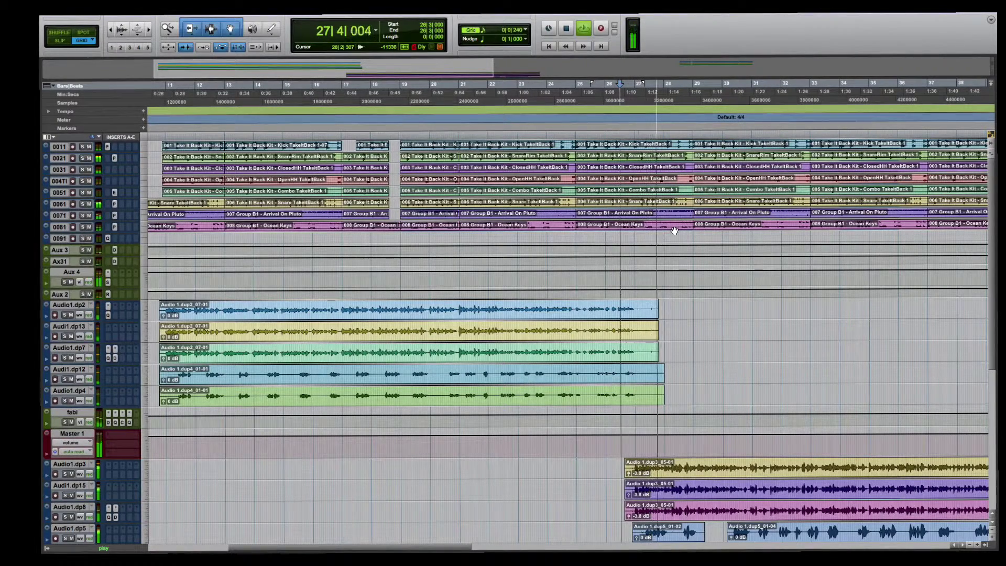
{"action": "scroll", "coordinate": [674, 230], "scroll_direction": "right", "scroll_amount": 5}
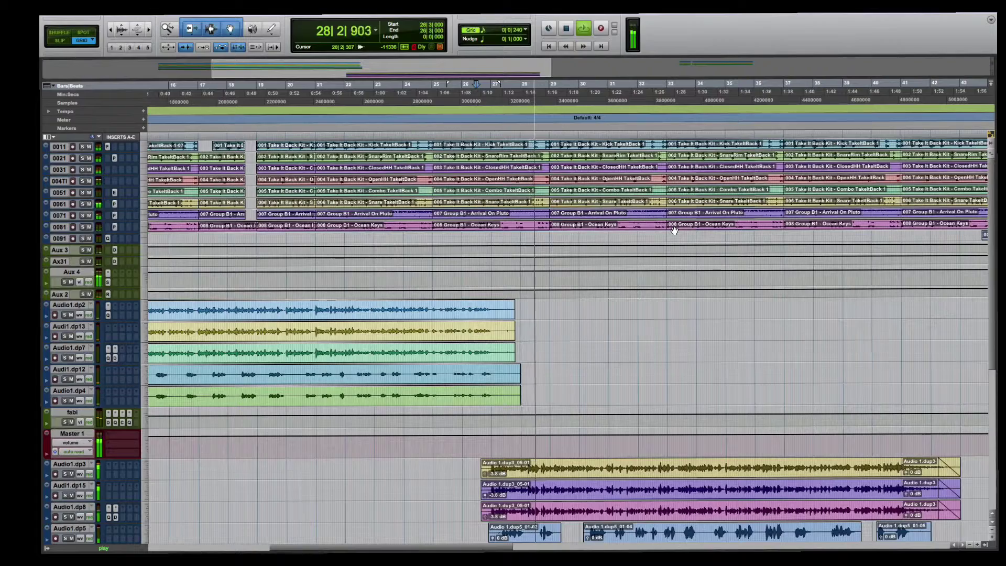
{"action": "key", "text": "space"}
Move the Master 1 track in the mixer so it sits between Aux 2 and Audio1.dp2.
{"action": "scroll", "coordinate": [674, 228], "scroll_direction": "down", "scroll_amount": 8}
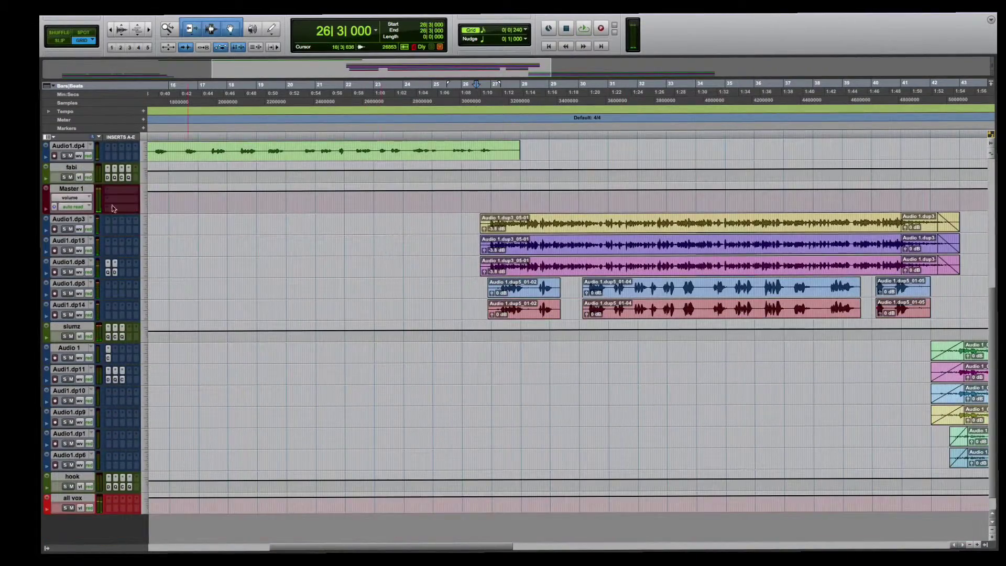
{"action": "scroll", "coordinate": [242, 278], "scroll_direction": "up", "scroll_amount": 5}
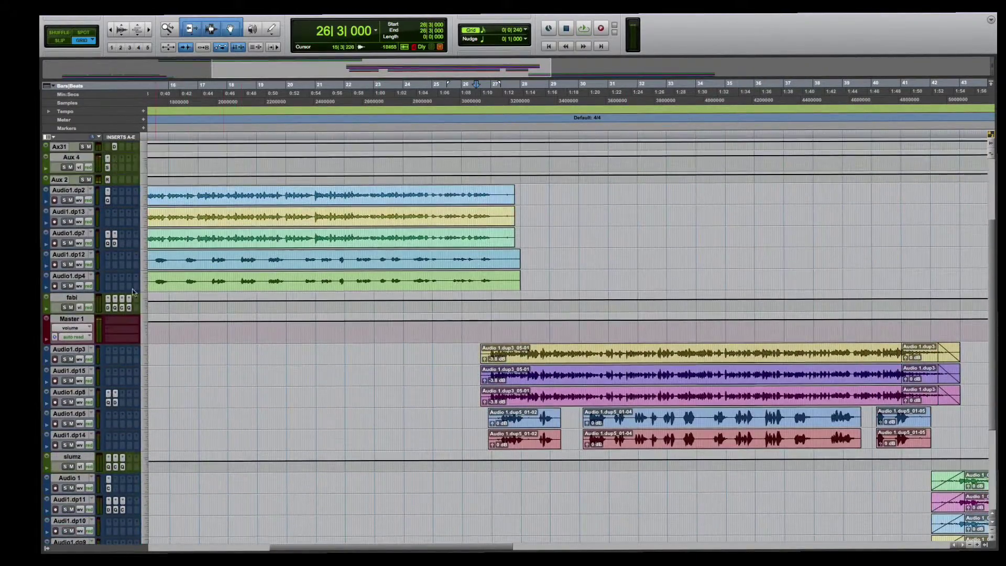
{"action": "key", "text": "super+equal"}
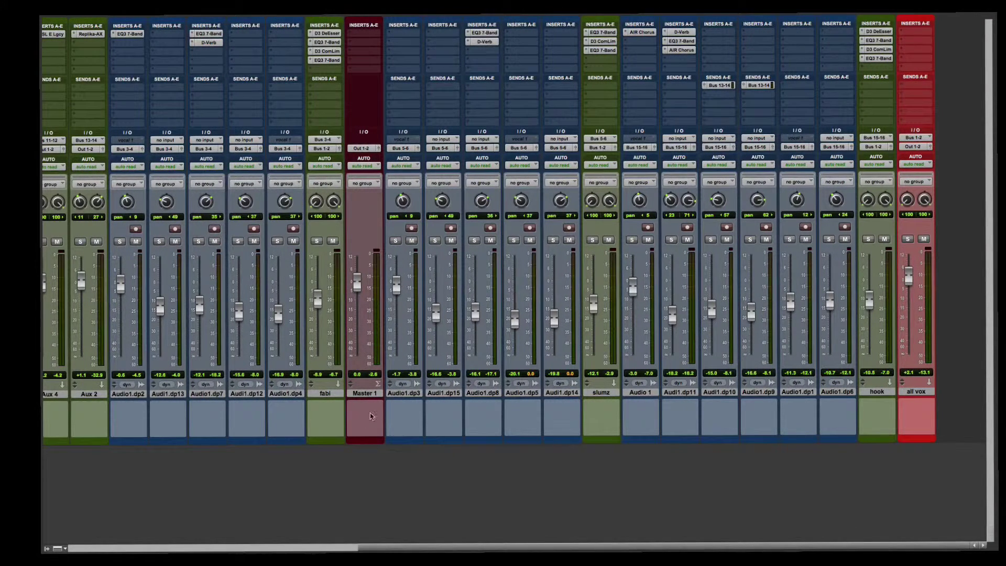
{"action": "left_click_drag", "start_coordinate": [367, 396], "coordinate": [125, 394]}
Inspect the Pro-Q 2 equalizer curve on the 008GrB1OK track and close the plug-in window.
{"action": "scroll", "coordinate": [220, 245], "scroll_direction": "left", "scroll_amount": 6}
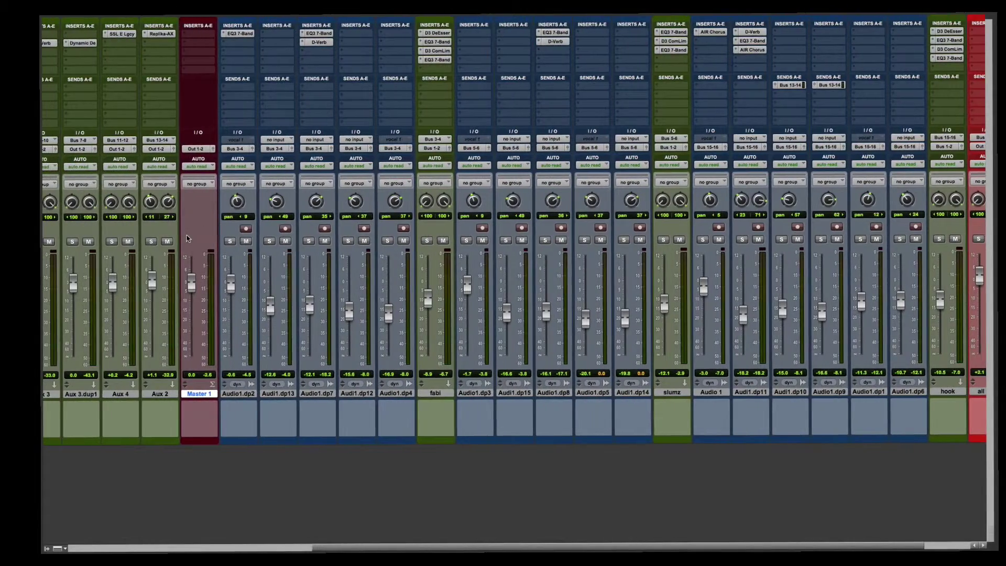
{"action": "scroll", "coordinate": [198, 235], "scroll_direction": "left", "scroll_amount": 2}
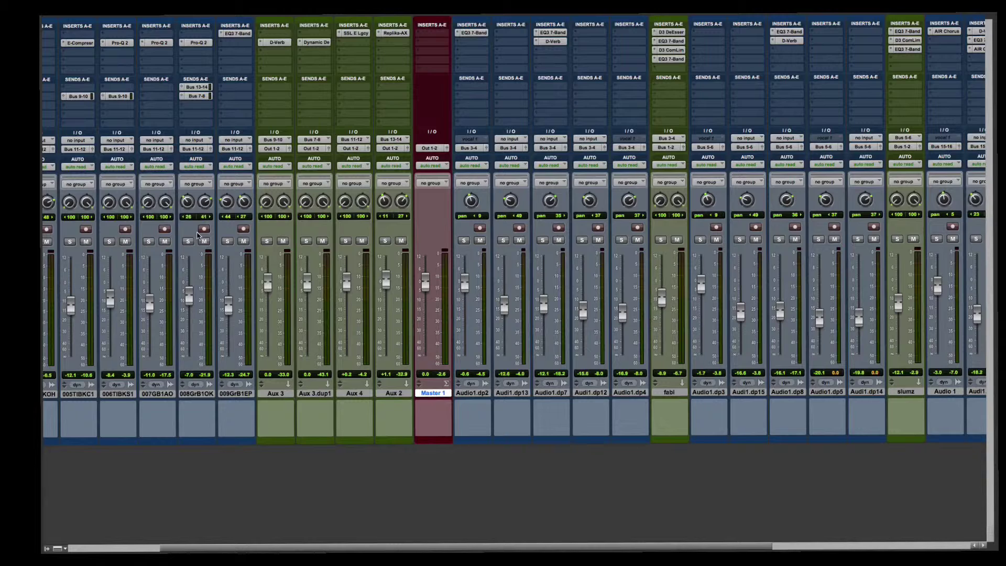
{"action": "scroll", "coordinate": [215, 237], "scroll_direction": "right", "scroll_amount": 1}
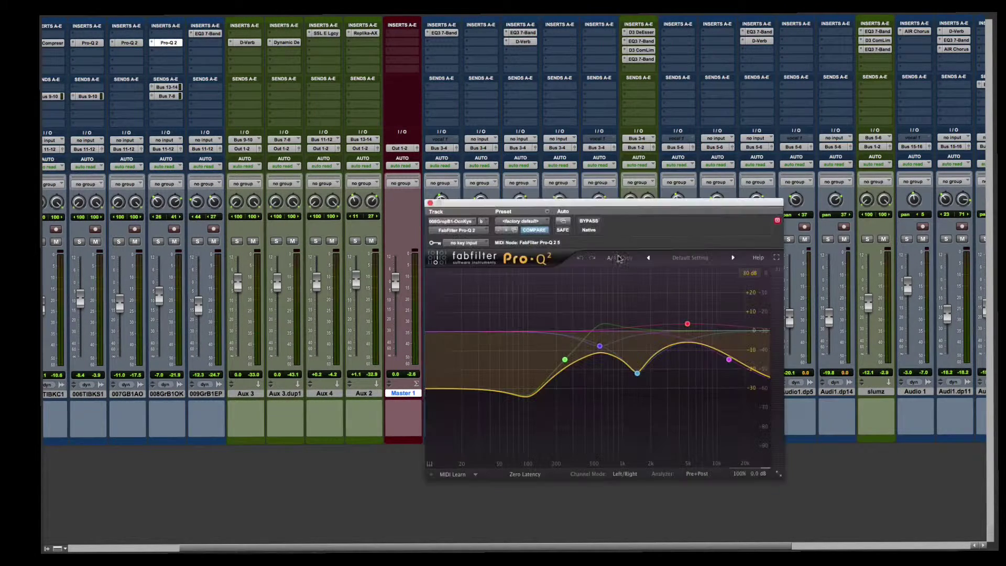
{"action": "left_click", "coordinate": [430, 204]}
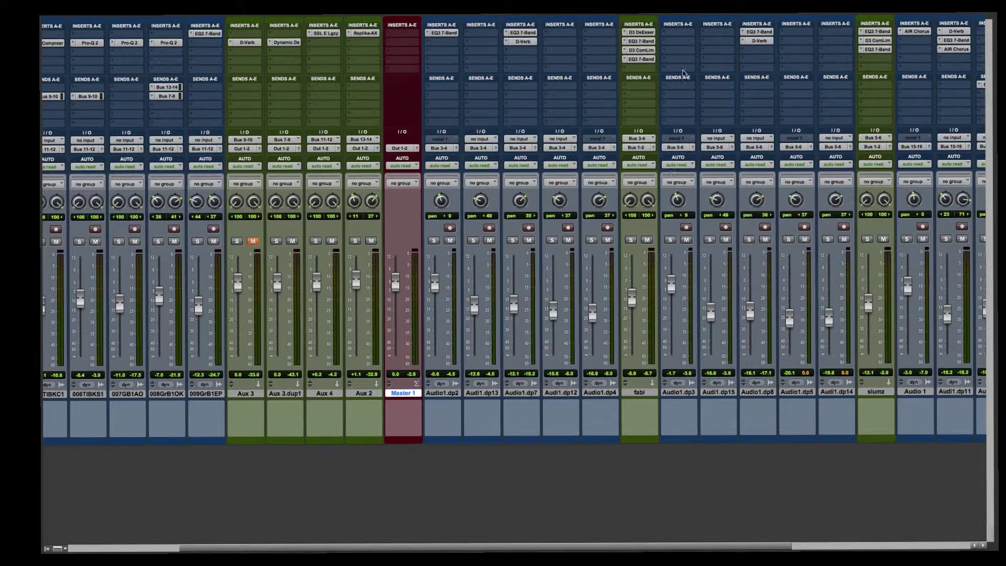
Bypass all insert plug-ins on the fabi and slumz submix tracks.
{"action": "left_click", "coordinate": [642, 32], "text": "super"}
{"action": "left_click", "coordinate": [642, 42], "text": "super"}
{"action": "left_click", "coordinate": [642, 50], "text": "super"}
{"action": "left_click", "coordinate": [643, 59], "text": "super"}
{"action": "left_click", "coordinate": [884, 32], "text": "super"}
{"action": "left_click", "coordinate": [884, 41], "text": "super"}
{"action": "left_click", "coordinate": [883, 50], "text": "super"}
Bypass the D3 DeEsser, D3 ComLim and both EQ3 7-Band inserts on the hook track.
{"action": "scroll", "coordinate": [859, 50], "scroll_direction": "right", "scroll_amount": 3}
{"action": "scroll", "coordinate": [857, 51], "scroll_direction": "right", "scroll_amount": 5}
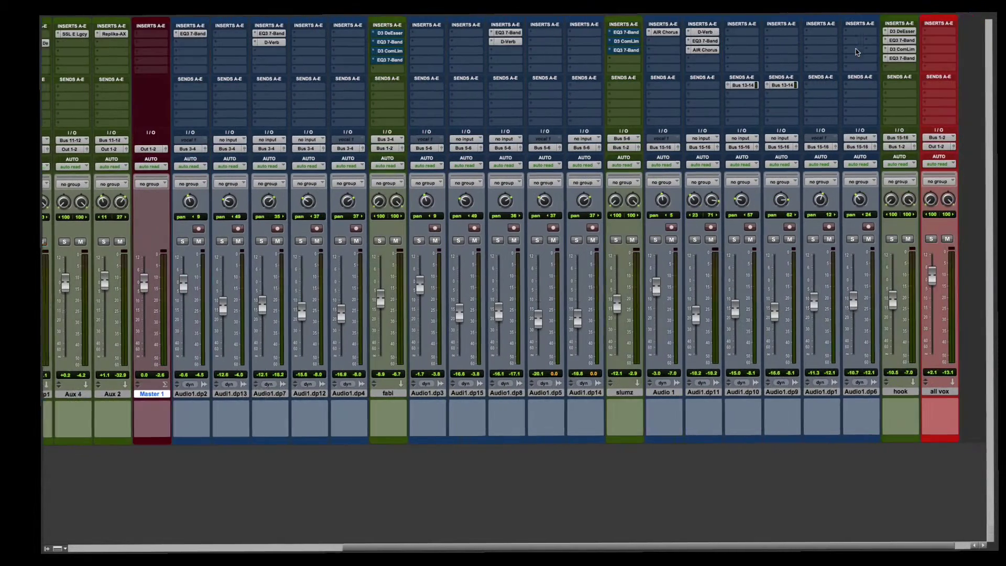
{"action": "left_click", "coordinate": [887, 31], "text": "super"}
{"action": "left_click", "coordinate": [888, 41], "text": "super"}
{"action": "left_click", "coordinate": [889, 49], "text": "super"}
{"action": "left_click", "coordinate": [888, 58], "text": "super"}
Audition the first vocal section from 11|1|720 and mute the Ax31 and Aux 4 tracks.
{"action": "key", "text": "super+equal"}
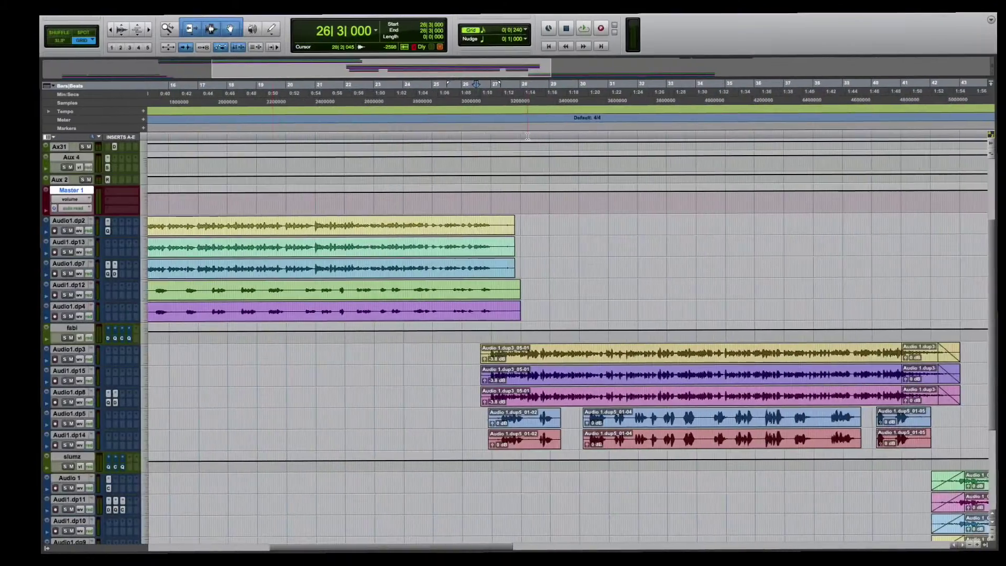
{"action": "scroll", "coordinate": [461, 93], "scroll_direction": "up", "scroll_amount": 5}
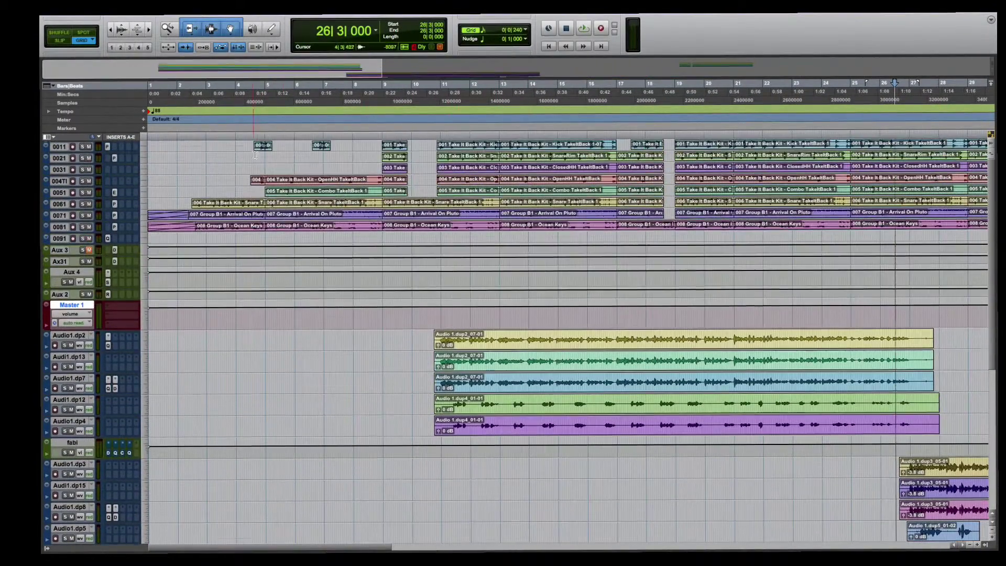
{"action": "left_click", "coordinate": [450, 80]}
{"action": "key", "text": "space"}
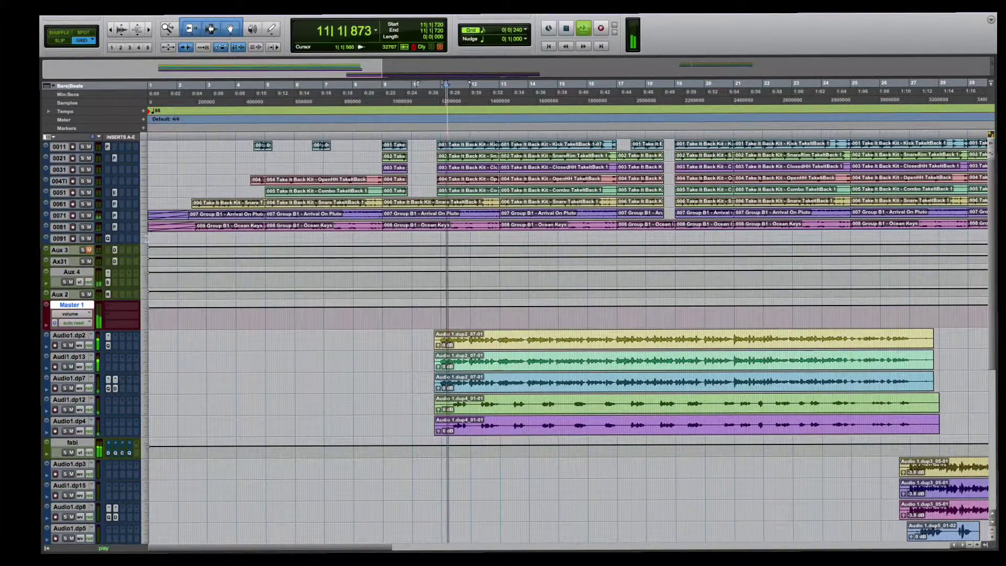
{"action": "key", "text": "space"}
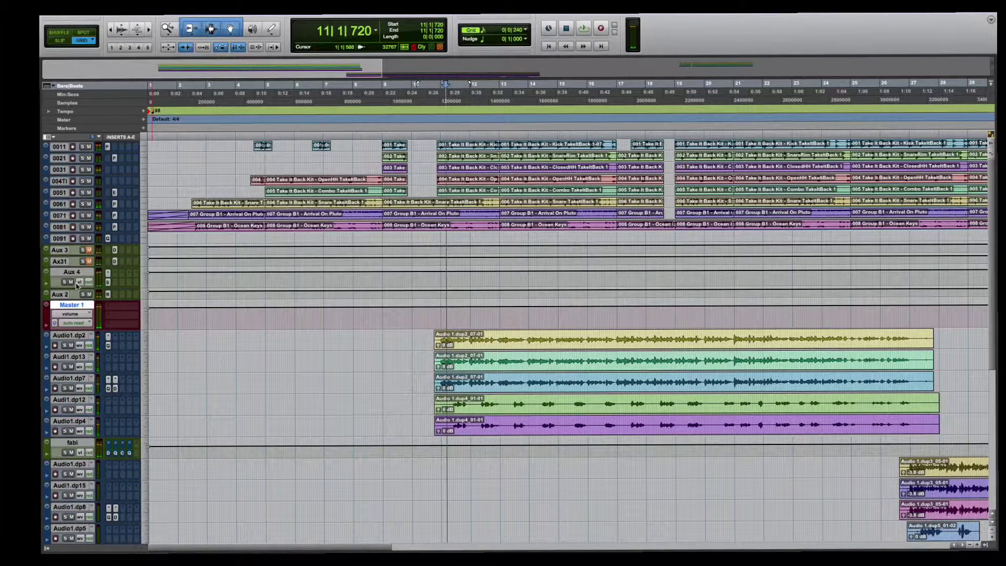
{"action": "key", "text": "space"}
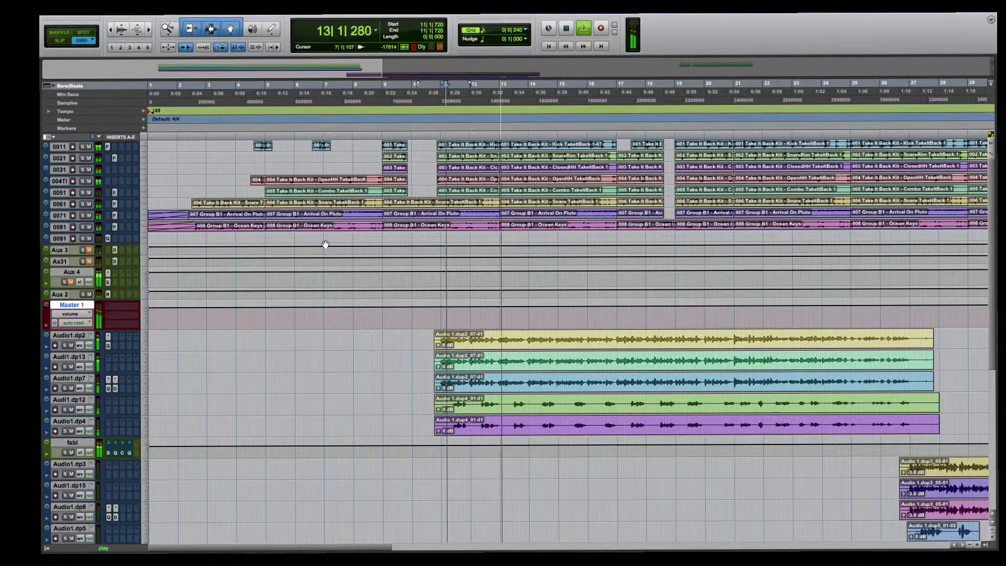
Bypass the D-Verb and EQ3 7-Band inserts on the Audio1.dp7 track in the mixer.
{"action": "key", "text": "ctrl+Left"}
{"action": "key", "text": "ctrl+Right"}
{"action": "key", "text": "ctrl+Right"}
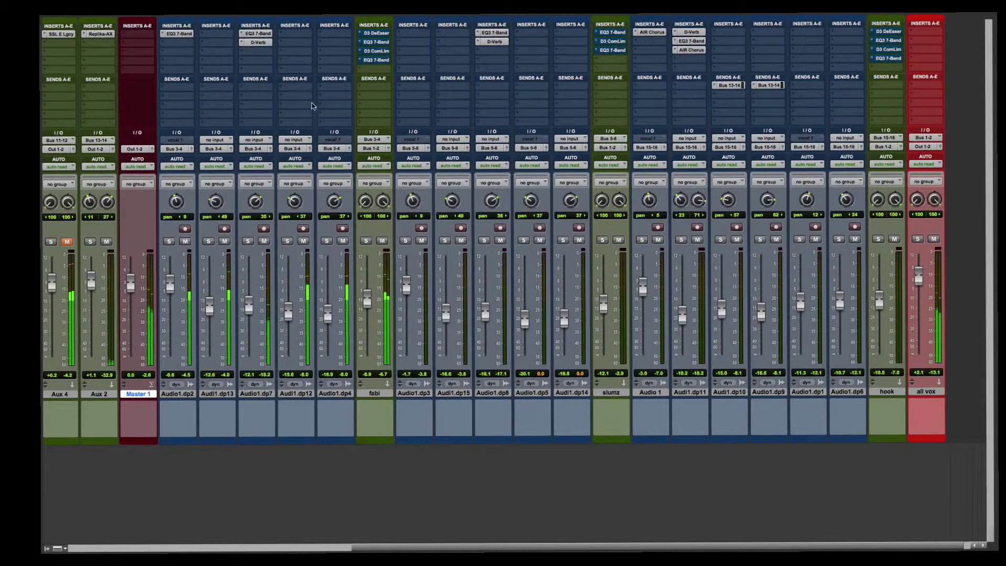
{"action": "left_click", "coordinate": [262, 42], "text": "super"}
{"action": "left_click", "coordinate": [260, 35], "text": "super"}
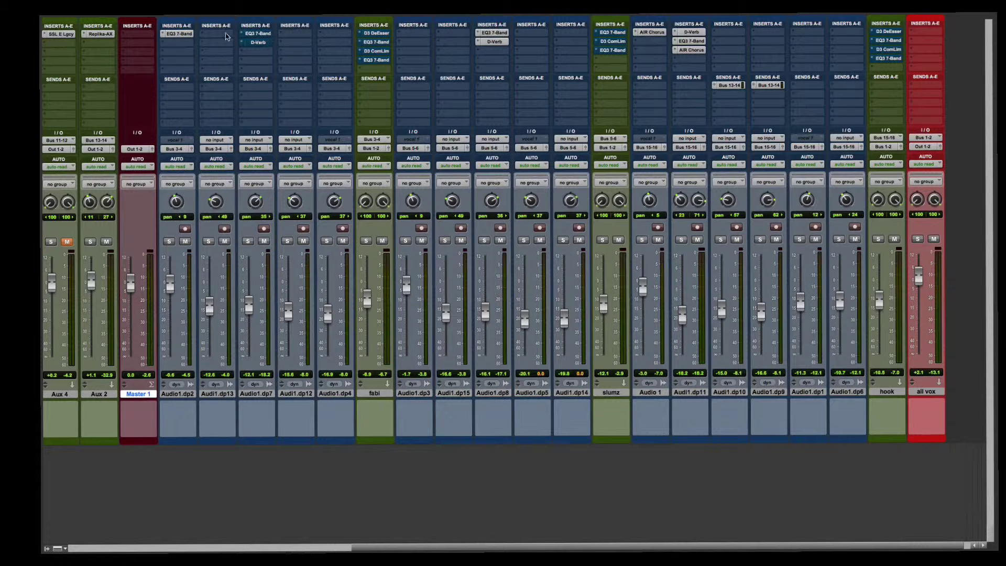
Inspect the EQ3 7-Band settings on the Audio1.dp2 track, stop playback and close the plug-in window.
{"action": "left_click", "coordinate": [180, 34]}
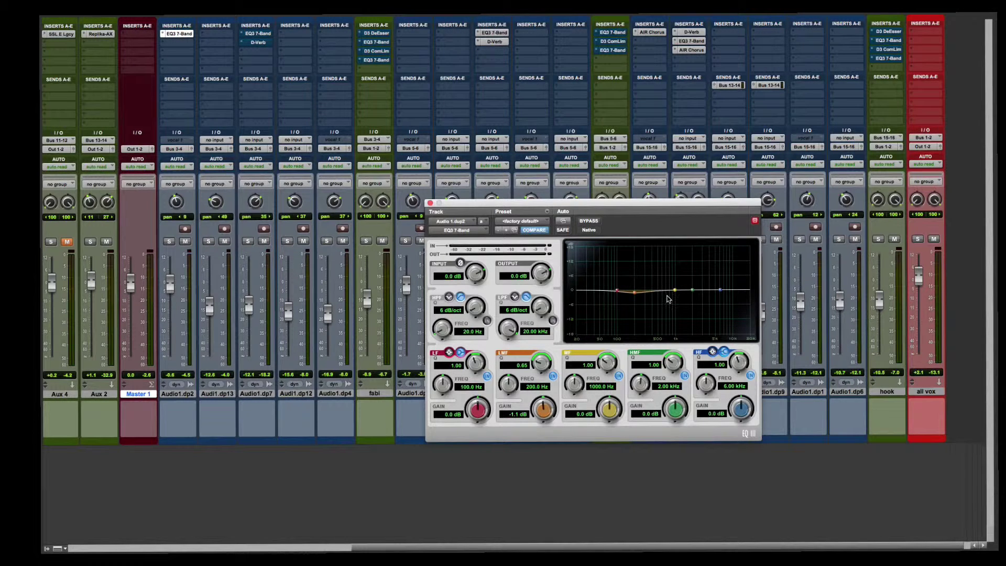
{"action": "key", "text": "space"}
{"action": "key", "text": "super+equal"}
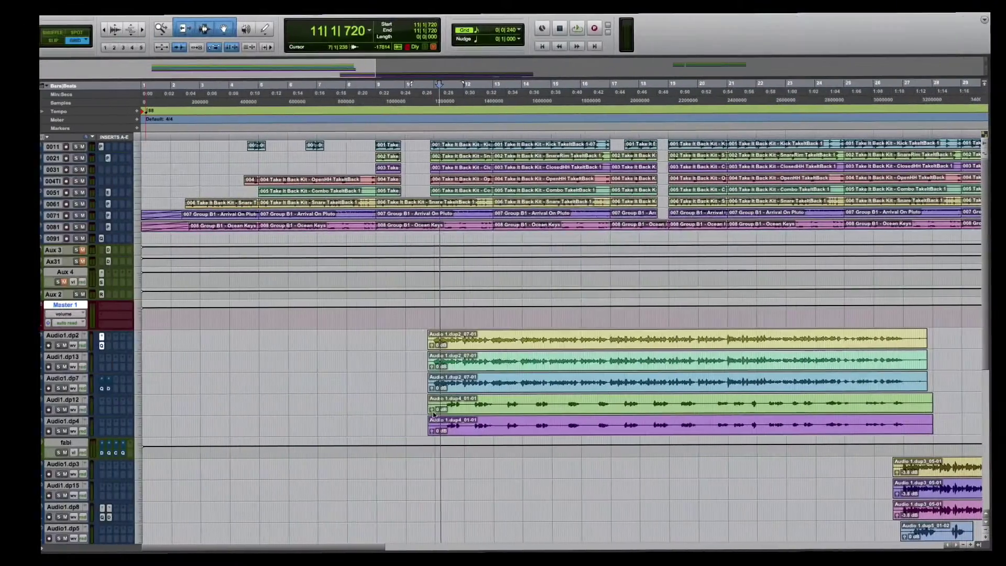
{"action": "left_click", "coordinate": [430, 203]}
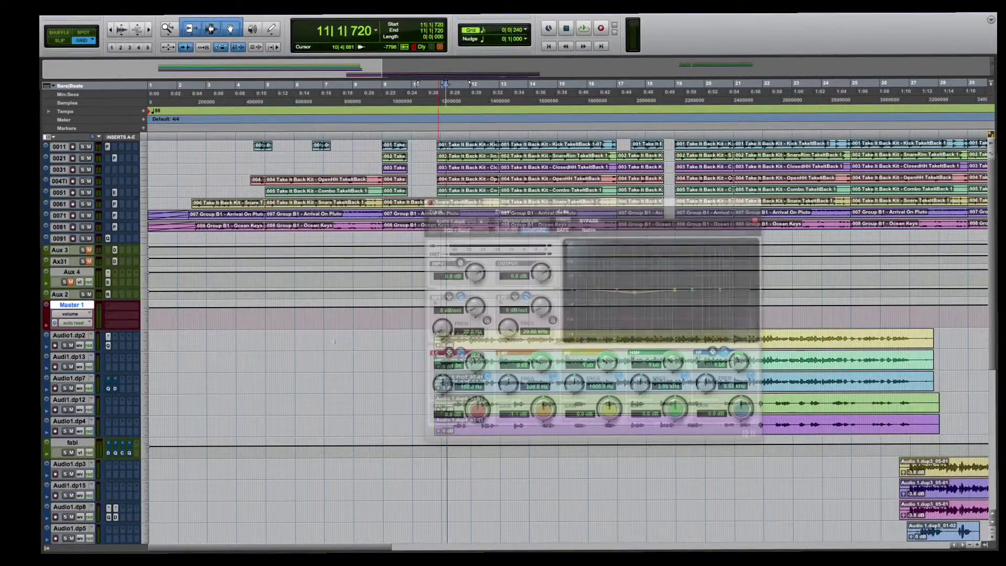
Mute Audi1.dp13, Audio1.dp7, Audi1.dp12 and Audio1.dp4, and audition the Audio1.dp2 lead vocal without them.
{"action": "left_click", "coordinate": [71, 366]}
{"action": "left_click", "coordinate": [71, 387]}
{"action": "left_click", "coordinate": [71, 409]}
{"action": "left_click", "coordinate": [70, 430]}
{"action": "key", "text": "space"}
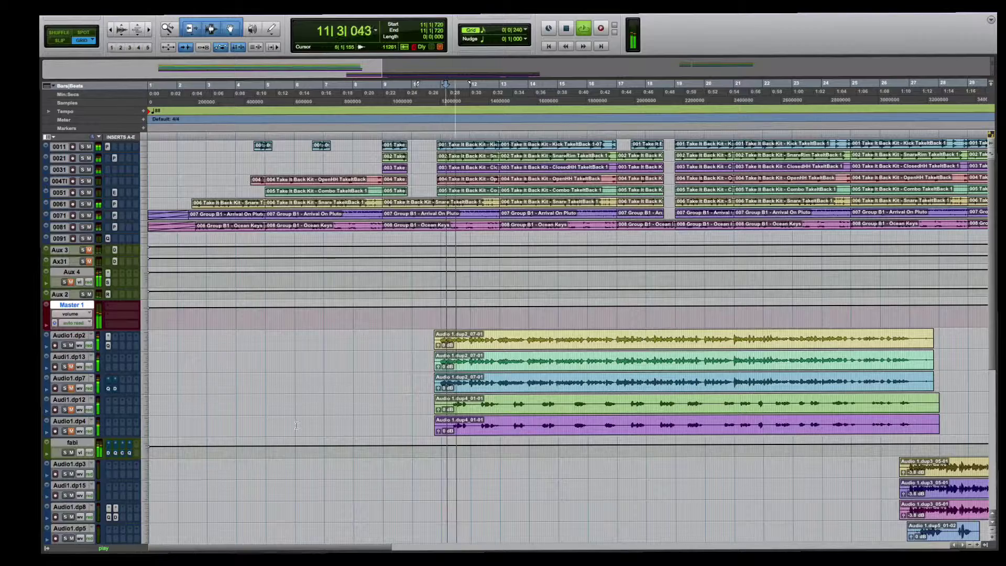
{"action": "key", "text": "space"}
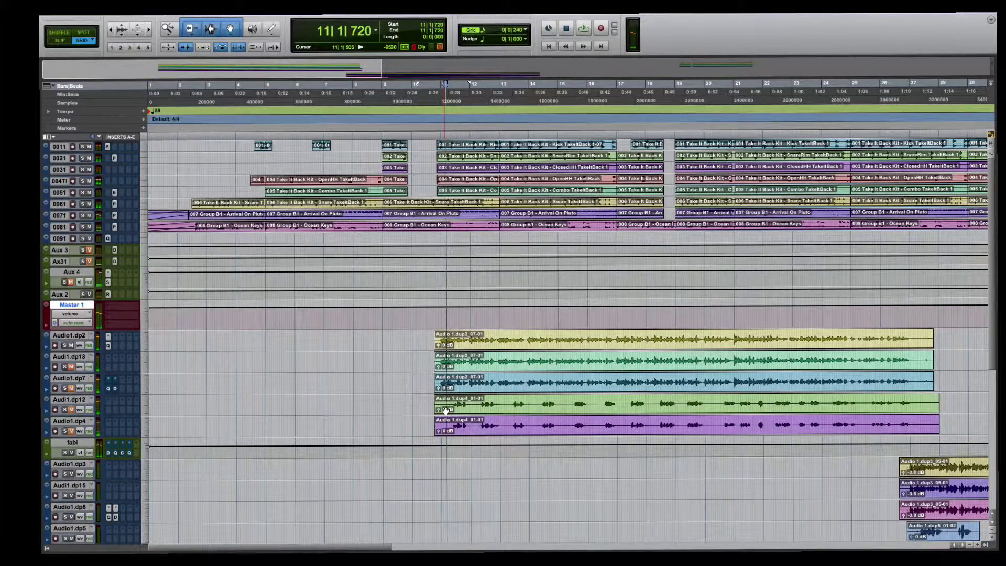
{"action": "key", "text": "super+equal"}
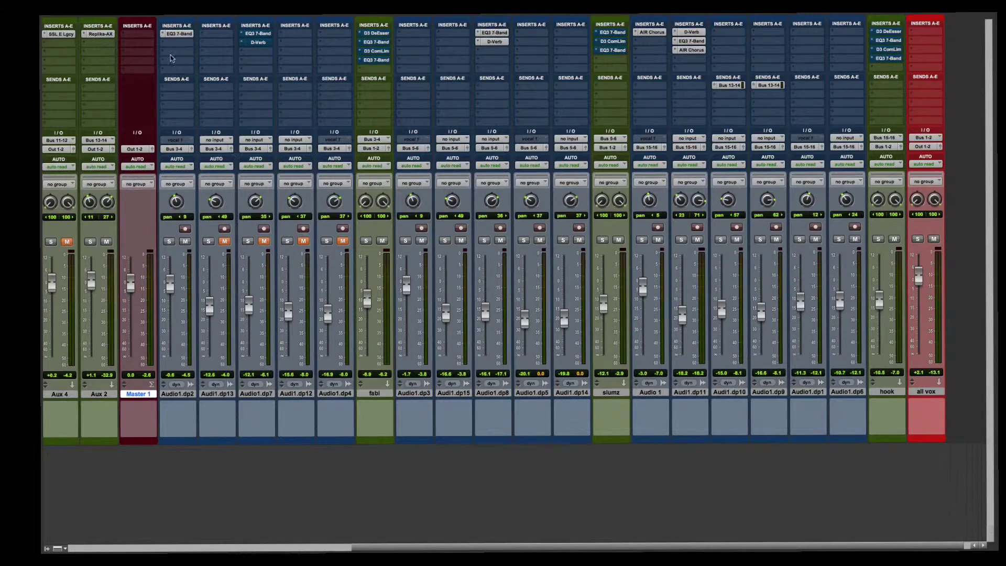
{"action": "key", "text": "super+equal"}
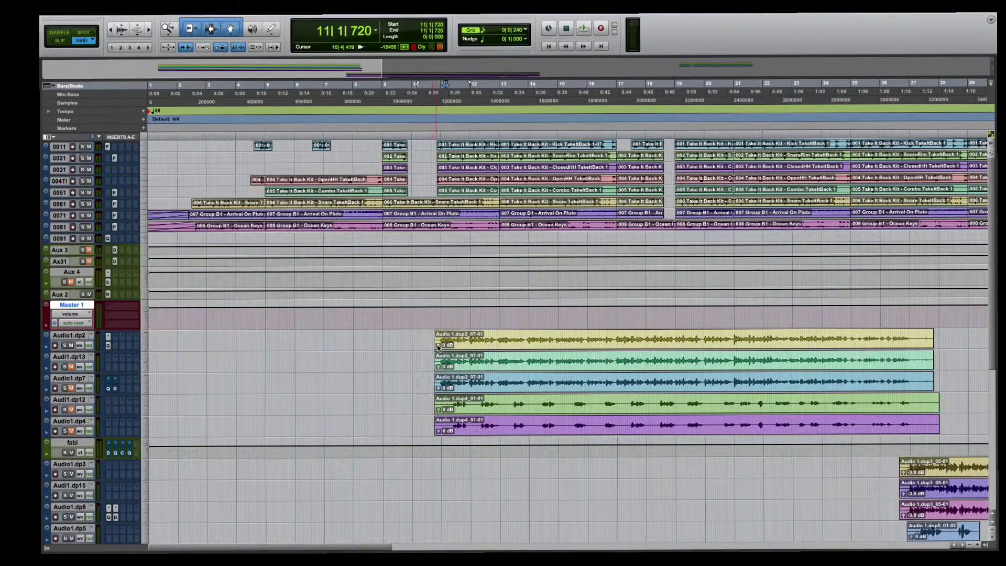
{"action": "left_click", "coordinate": [437, 345]}
{"action": "left_click_drag", "start_coordinate": [437, 346], "coordinate": [438, 344]}
Unmute the Audi1.dp13 and Audio1.dp7 tracks in the mixer.
{"action": "key", "text": "ctrl+Left"}
{"action": "key", "text": "ctrl+Right"}
{"action": "key", "text": "ctrl+Right"}
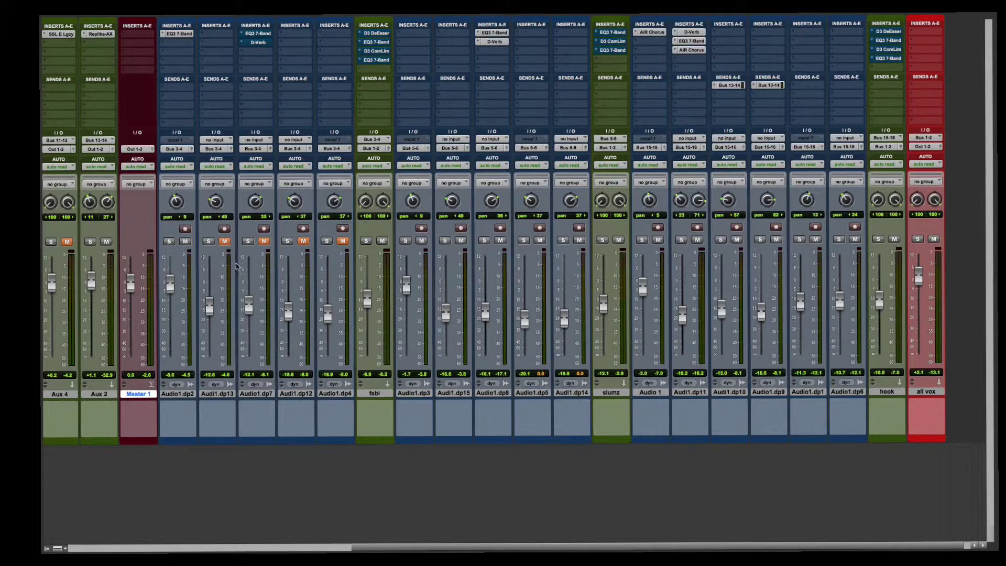
{"action": "left_click", "coordinate": [224, 243]}
{"action": "left_click", "coordinate": [264, 241]}
Take the EQ3 7-Band and D-Verb inserts on Audio1.dp7 out of bypass and close the plug-in window.
{"action": "left_click", "coordinate": [258, 35]}
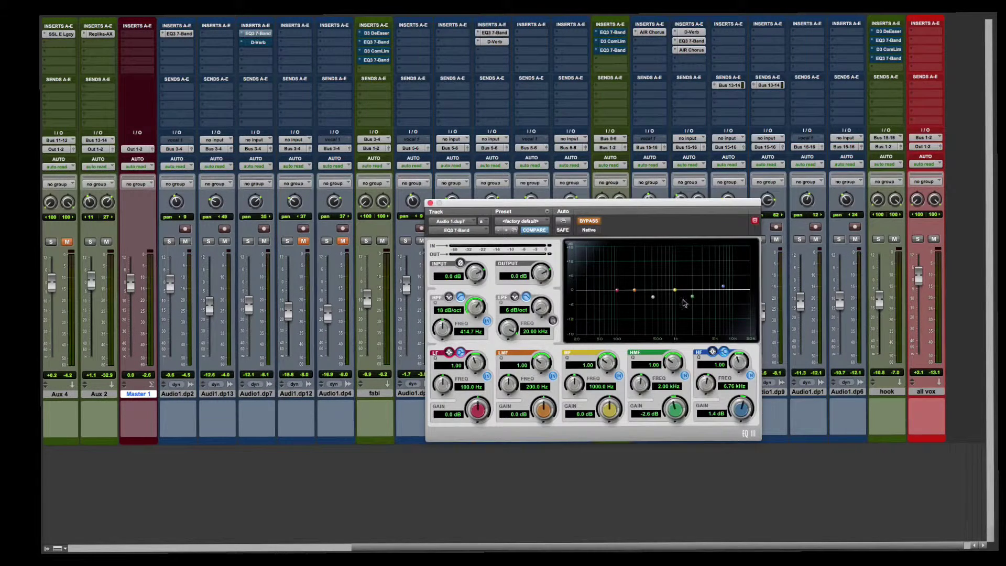
{"action": "left_click", "coordinate": [595, 223]}
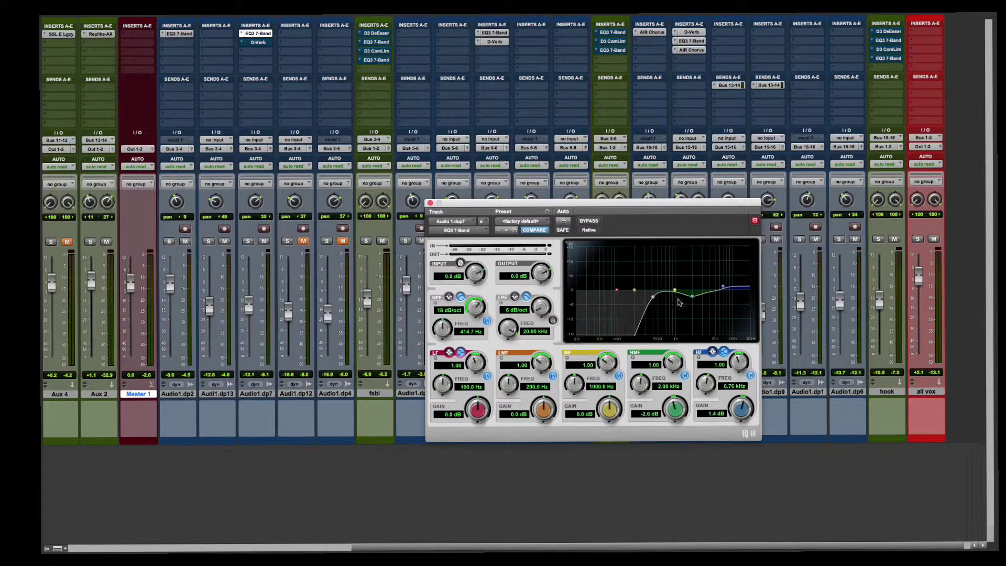
{"action": "left_click", "coordinate": [258, 43]}
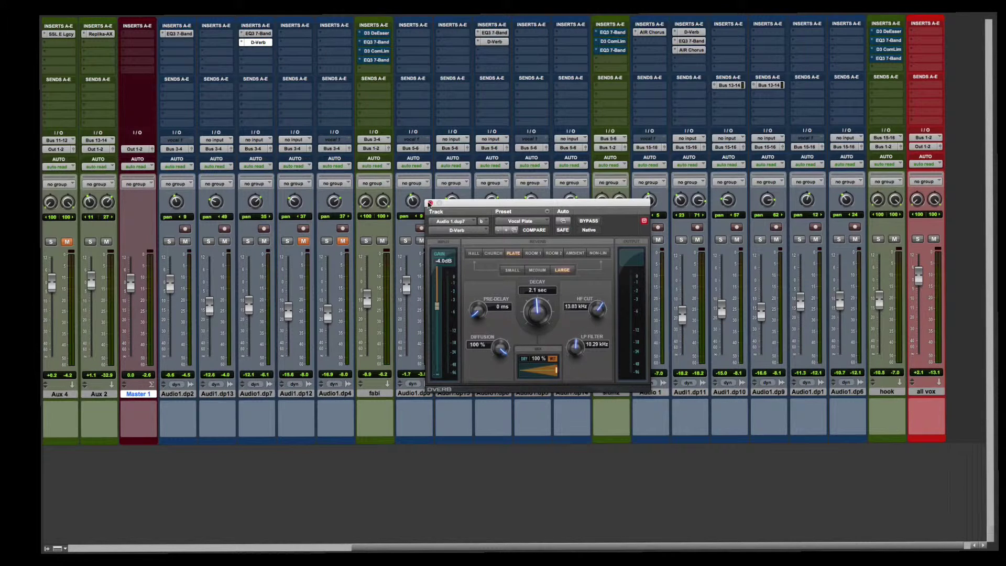
{"action": "left_click", "coordinate": [430, 203]}
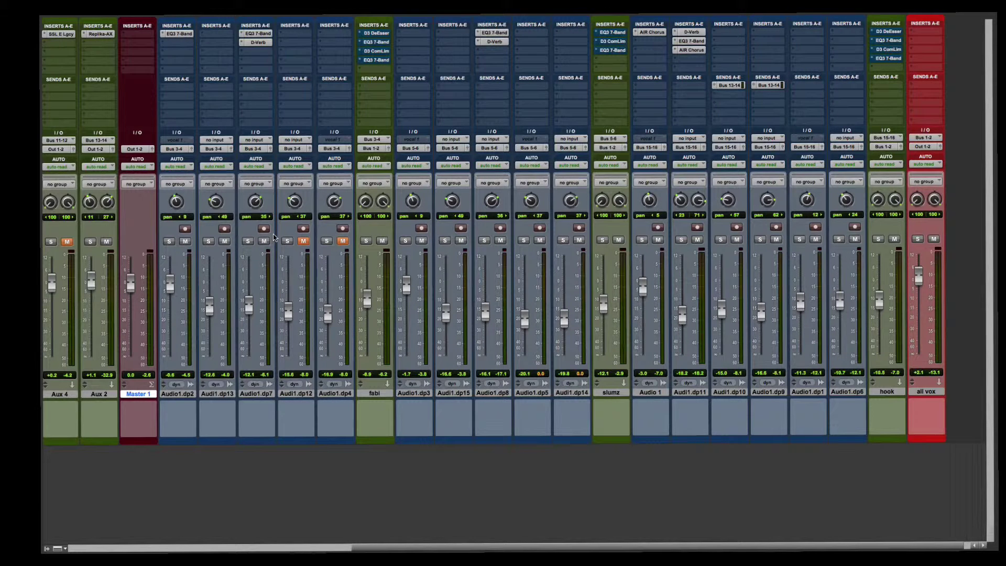
Set the D-Verb mix on the Audio1.dp7 track to 39% during playback.
{"action": "key", "text": "space"}
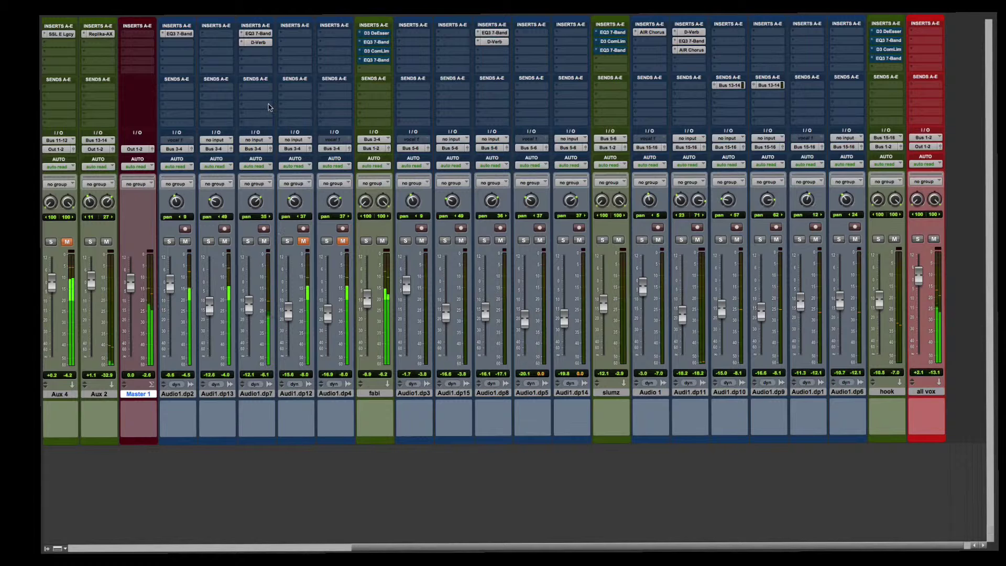
{"action": "left_click", "coordinate": [258, 42]}
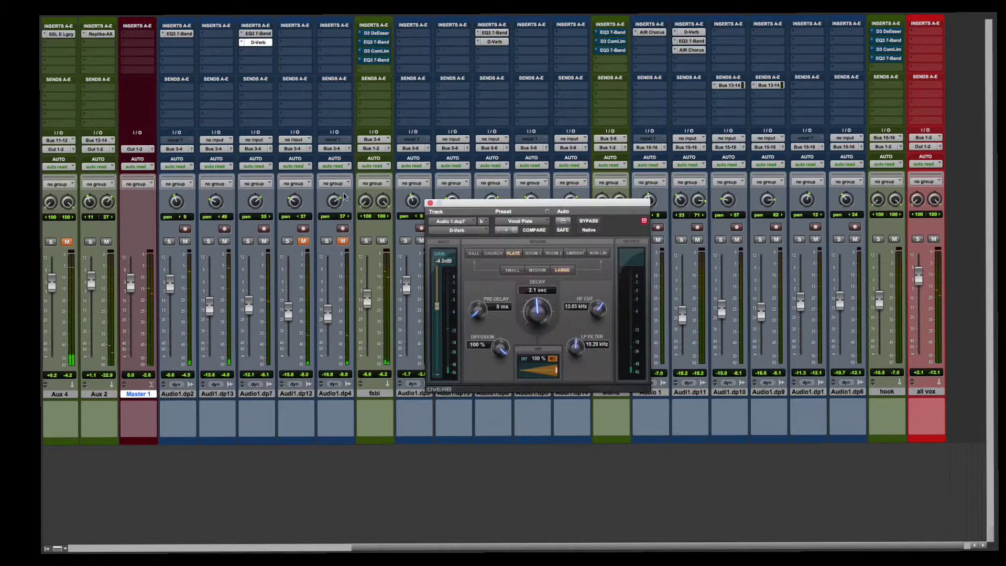
{"action": "left_click_drag", "start_coordinate": [552, 370], "coordinate": [534, 375]}
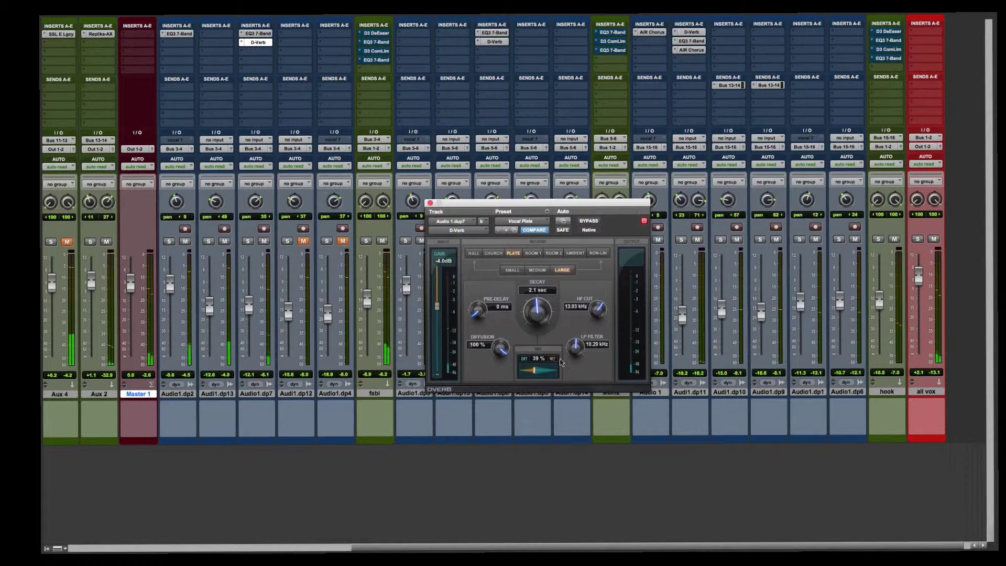
Close the D-Verb window and unmute the Audi1.dp12 and Audio1.dp4 tracks.
{"action": "left_click", "coordinate": [430, 202]}
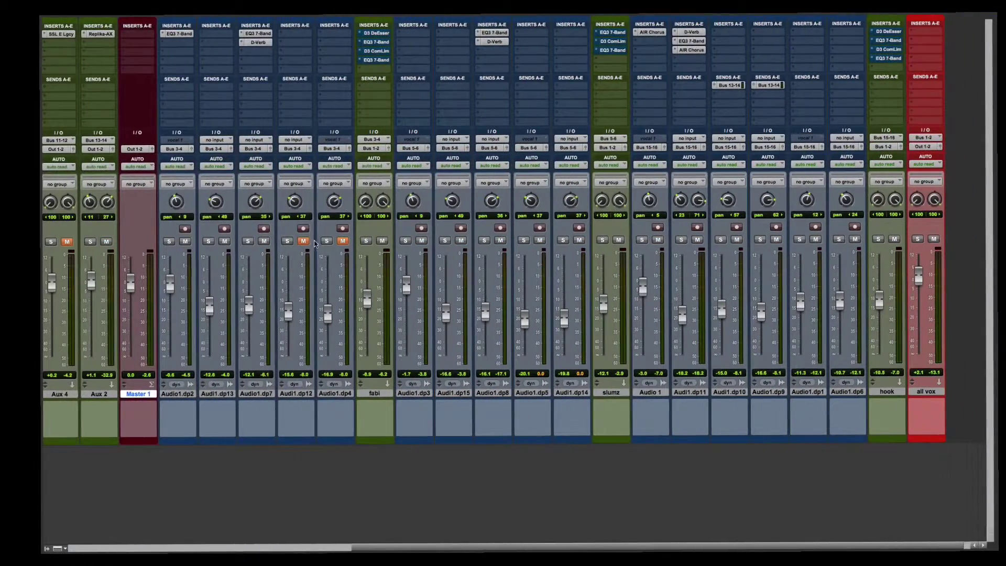
{"action": "left_click", "coordinate": [303, 242]}
{"action": "left_click", "coordinate": [343, 242]}
Widen the panning of Audi1.dp12 and Audio1.dp4 to 45 and 46, and lower their faders to about -16.6 and -17.2 dB.
{"action": "left_click_drag", "start_coordinate": [295, 199], "coordinate": [332, 201]}
{"action": "left_click_drag", "start_coordinate": [287, 313], "coordinate": [328, 314]}
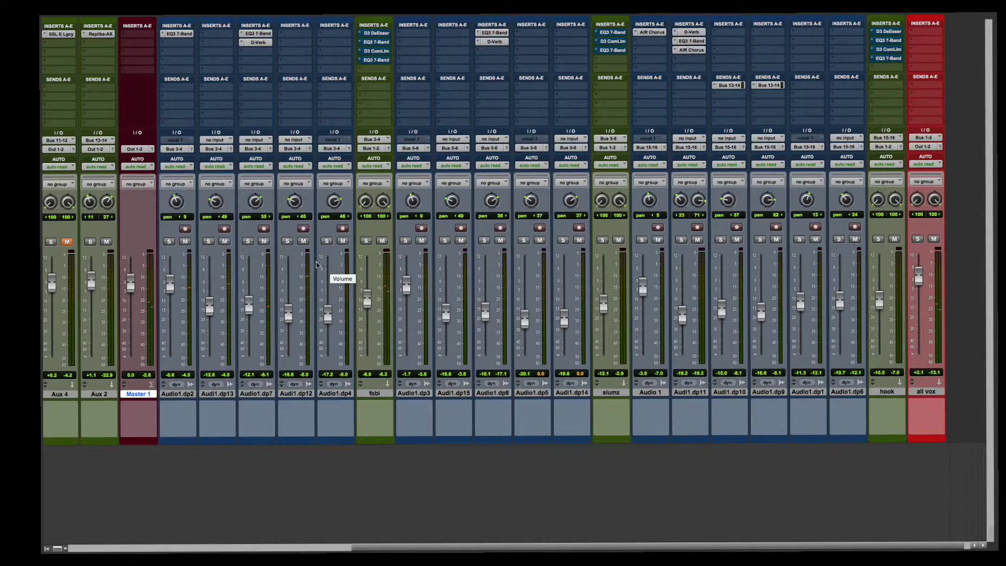
Unmute Aux 4, Aux 3.dup1 and Aux 3 in the mixer and audition the vocals with the beat.
{"action": "left_click", "coordinate": [67, 241]}
{"action": "scroll", "coordinate": [104, 243], "scroll_direction": "left", "scroll_amount": 5}
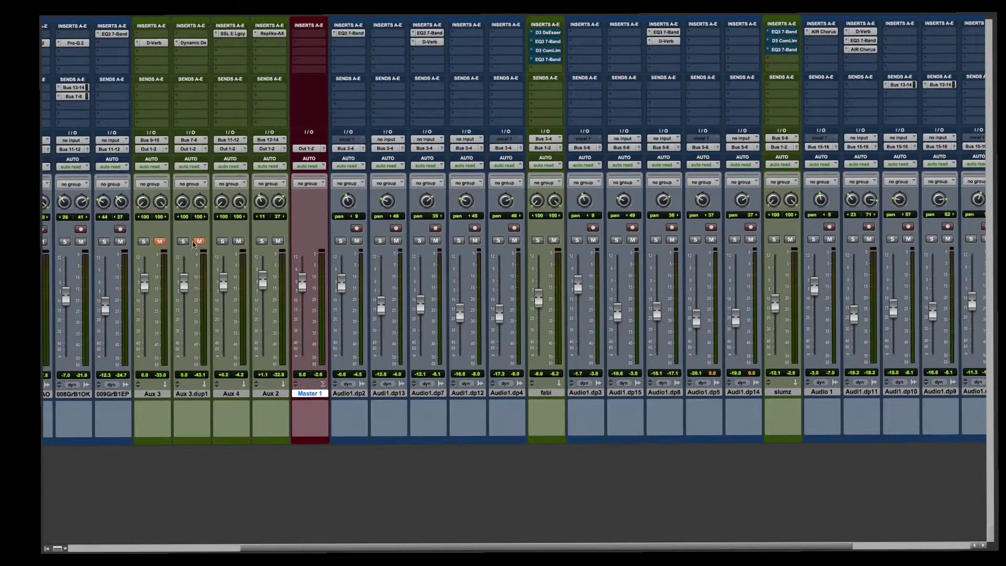
{"action": "left_click", "coordinate": [199, 241]}
{"action": "left_click", "coordinate": [160, 242]}
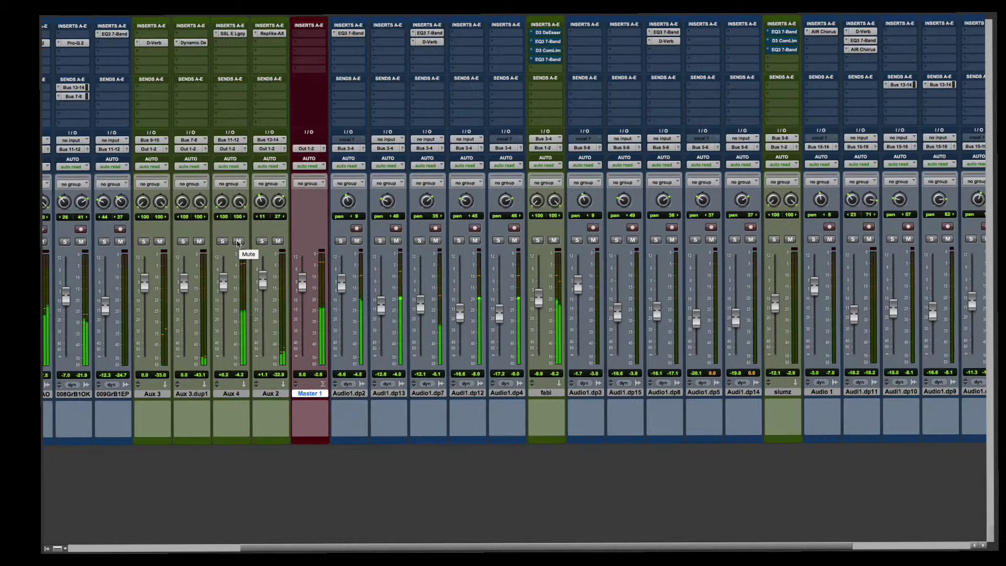
{"action": "key", "text": "space"}
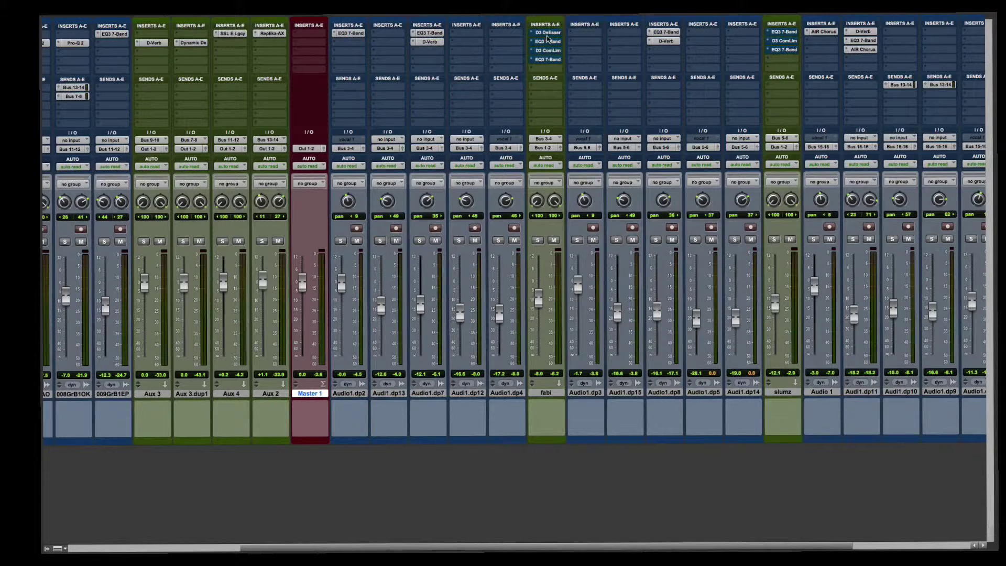
Open the De-Esser, first EQ3 7-Band and Compressor/Limiter inserts on the fabi bus and spread their windows apart.
{"action": "left_click", "coordinate": [547, 32]}
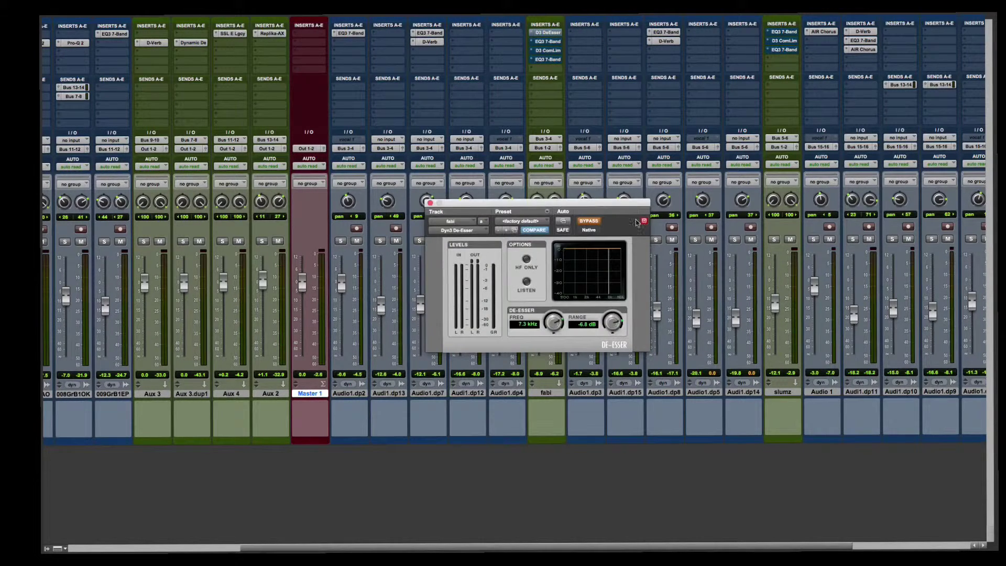
{"action": "left_click_drag", "start_coordinate": [616, 208], "coordinate": [276, 33]}
{"action": "left_click", "coordinate": [548, 41]}
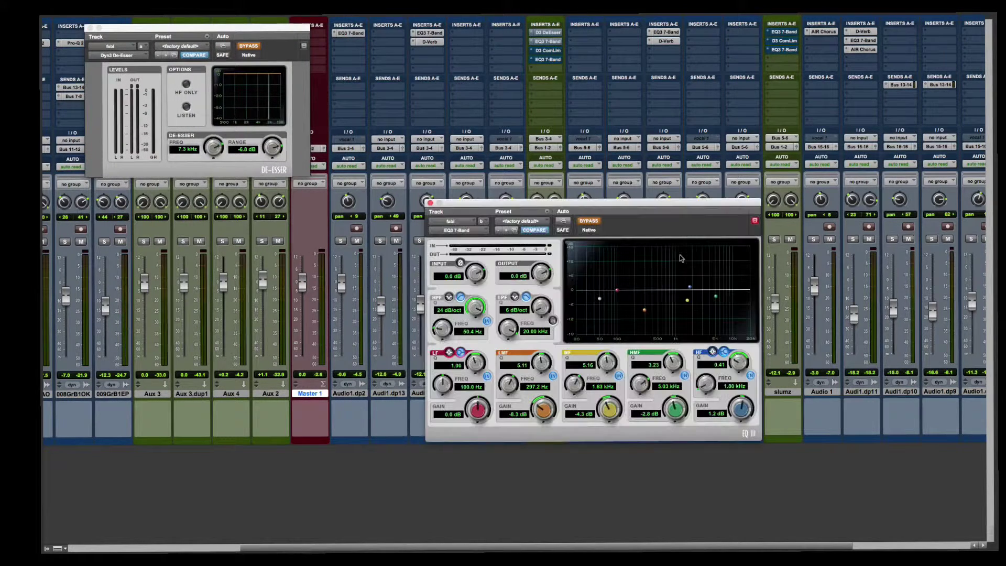
{"action": "left_click_drag", "start_coordinate": [602, 219], "coordinate": [801, 50]}
{"action": "left_click", "coordinate": [547, 51]}
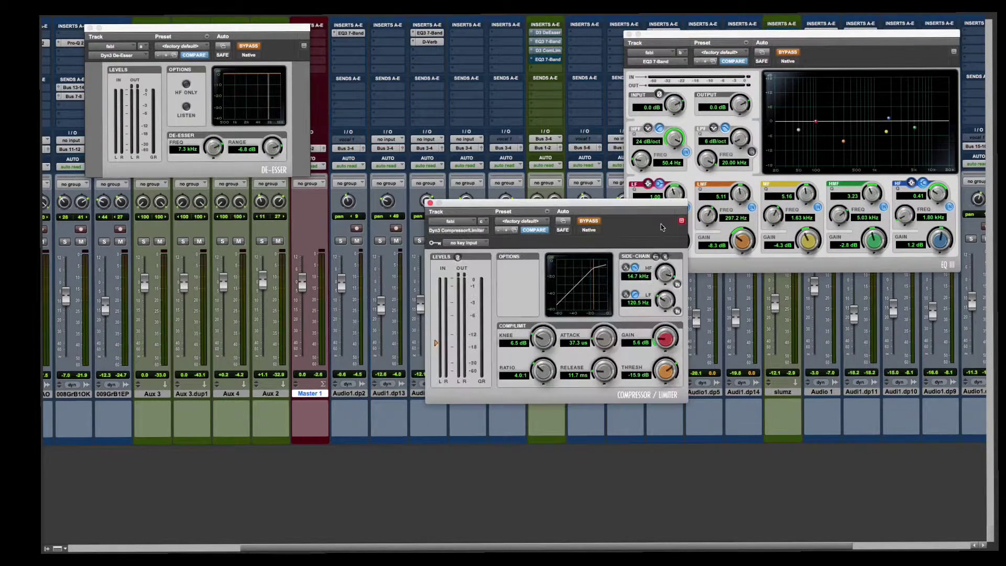
{"action": "left_click_drag", "start_coordinate": [649, 207], "coordinate": [302, 220]}
Open the last EQ3 7-Band insert on fabi, toggle its bypass off and on, and arrange the plug-in windows without overlap.
{"action": "left_click", "coordinate": [547, 59]}
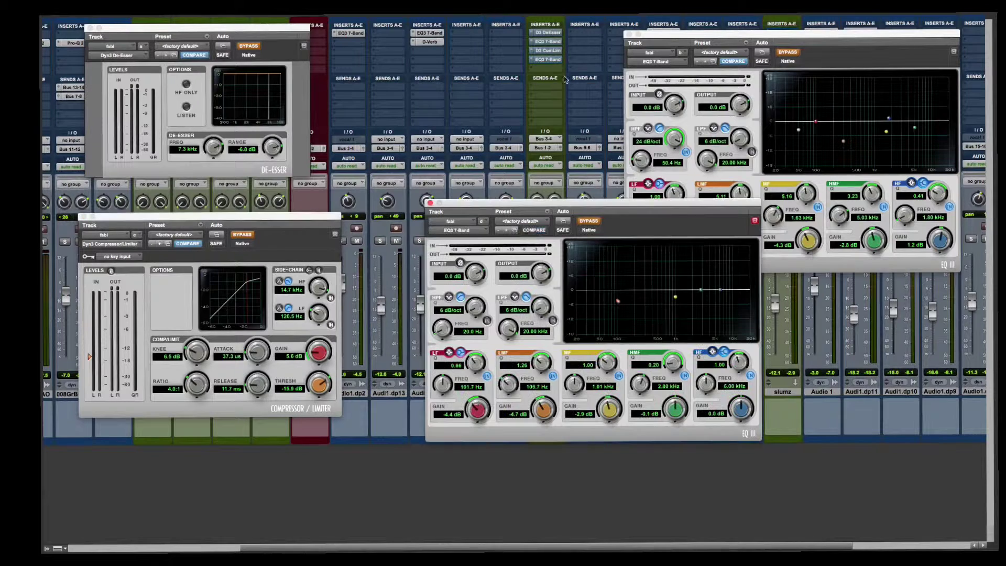
{"action": "left_click", "coordinate": [591, 221]}
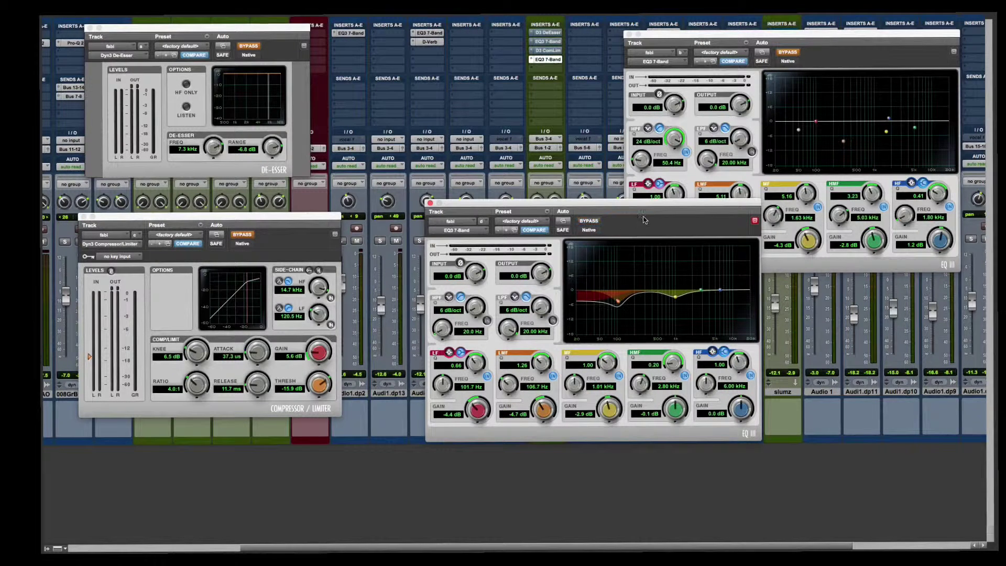
{"action": "left_click", "coordinate": [589, 221]}
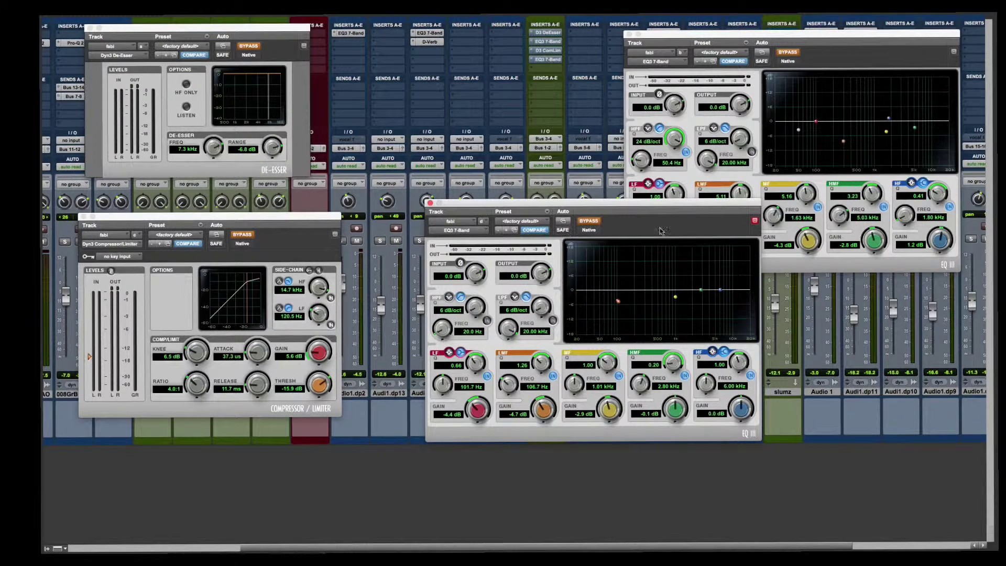
{"action": "left_click", "coordinate": [755, 220]}
{"action": "left_click_drag", "start_coordinate": [694, 206], "coordinate": [847, 291]}
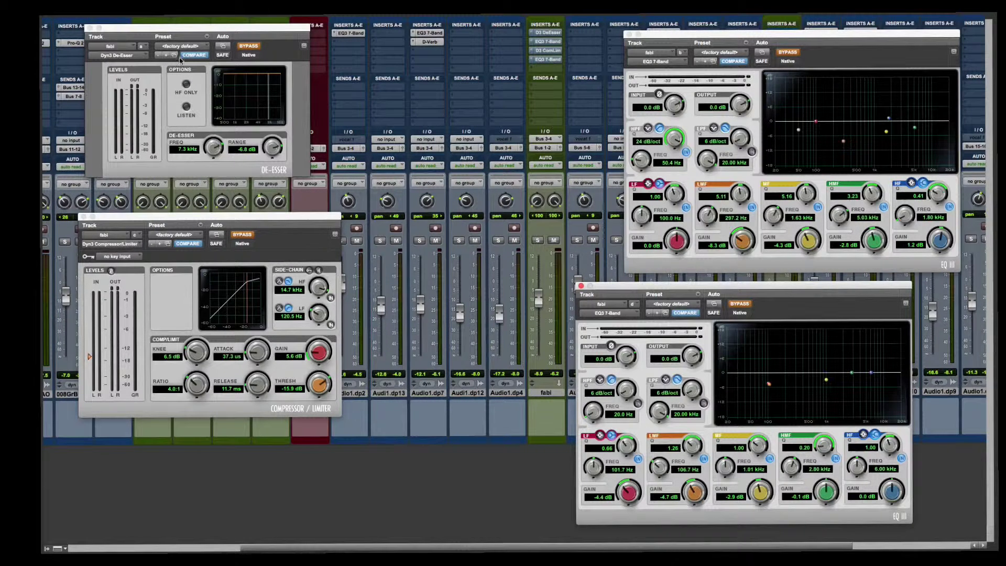
{"action": "left_click_drag", "start_coordinate": [253, 217], "coordinate": [248, 306]}
Mute Aux 4 and take the De-Esser on the fabi bus out of bypass.
{"action": "left_click", "coordinate": [238, 242]}
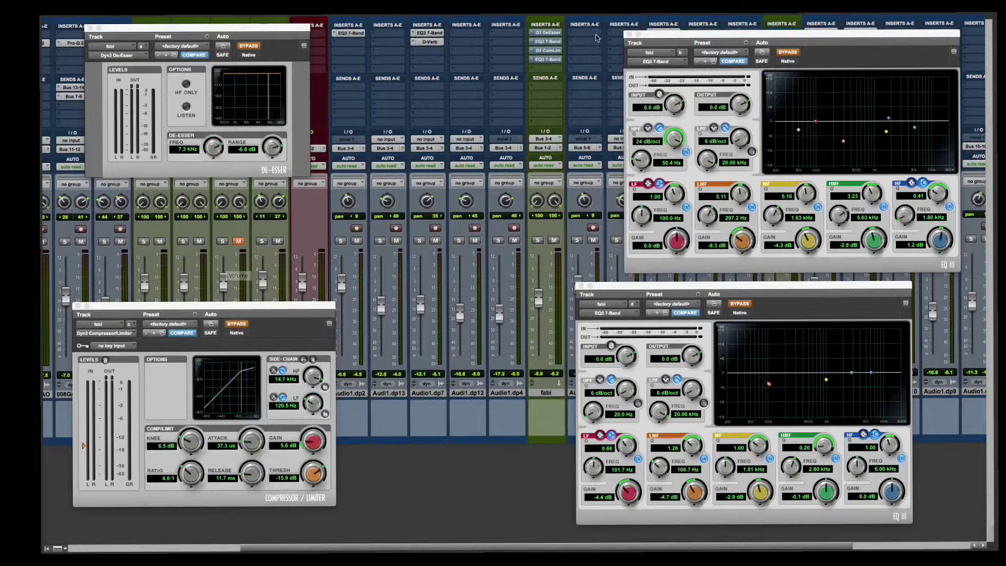
{"action": "left_click", "coordinate": [249, 46]}
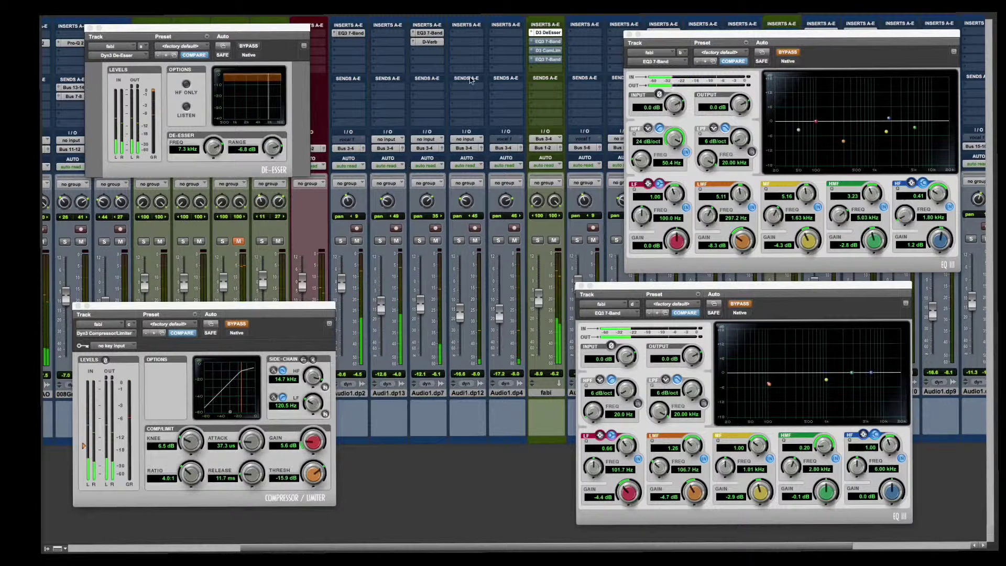
Change the H/W buffer size in the Playback Engine settings and confirm the dialog.
{"action": "mouse_move", "coordinate": [431, 18]}
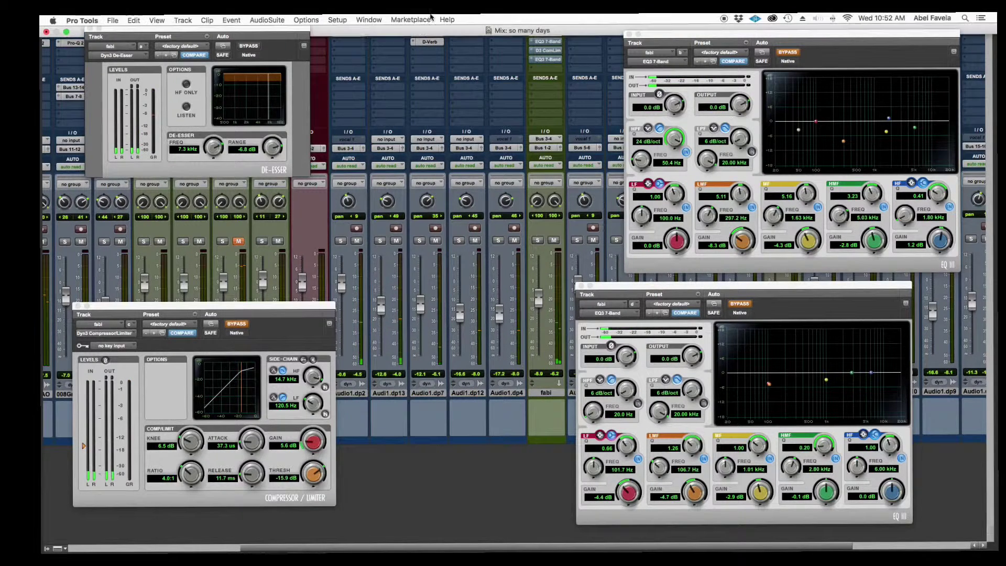
{"action": "left_click", "coordinate": [300, 20]}
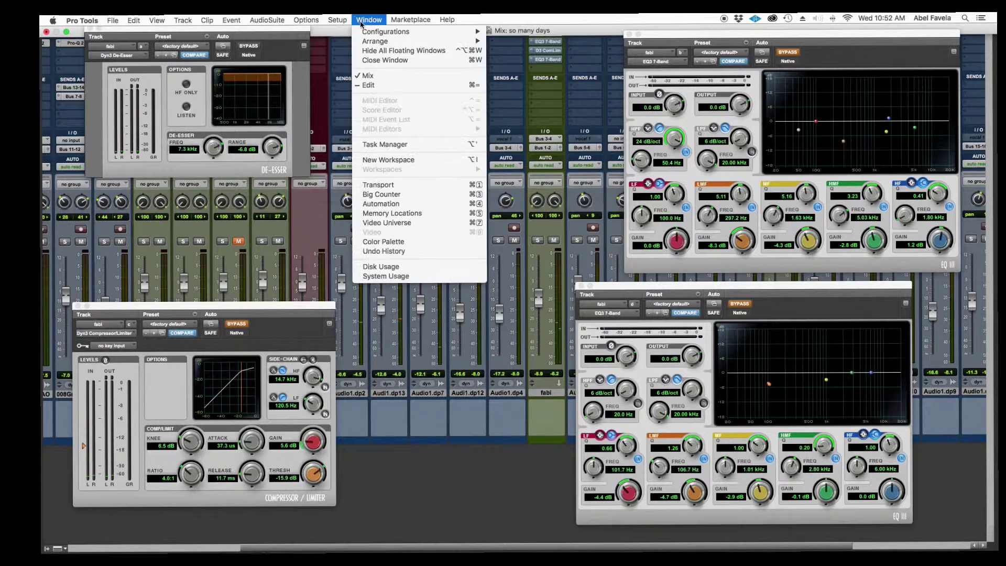
{"action": "left_click", "coordinate": [351, 44]}
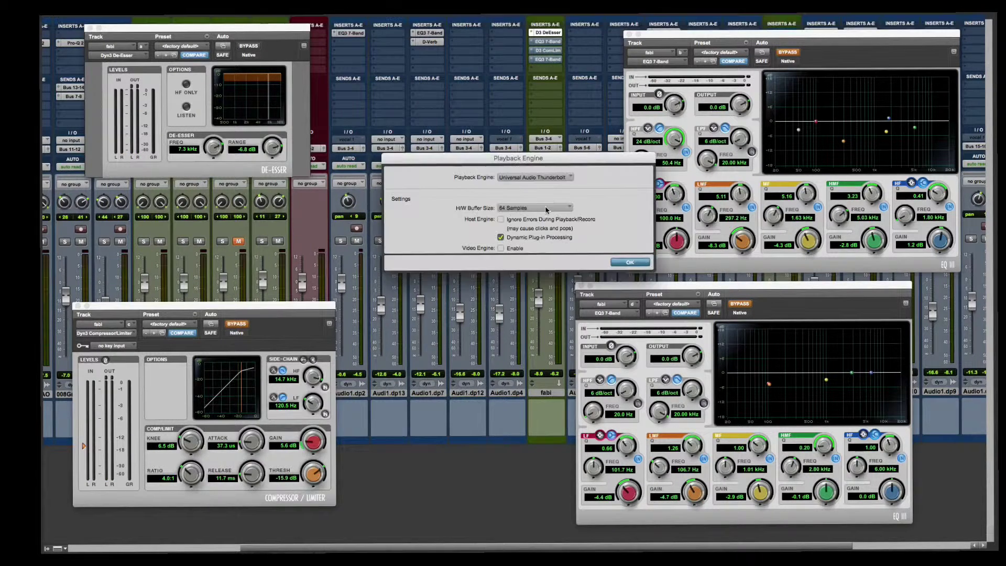
{"action": "left_click", "coordinate": [549, 209]}
{"action": "left_click", "coordinate": [581, 242]}
{"action": "left_click", "coordinate": [629, 262]}
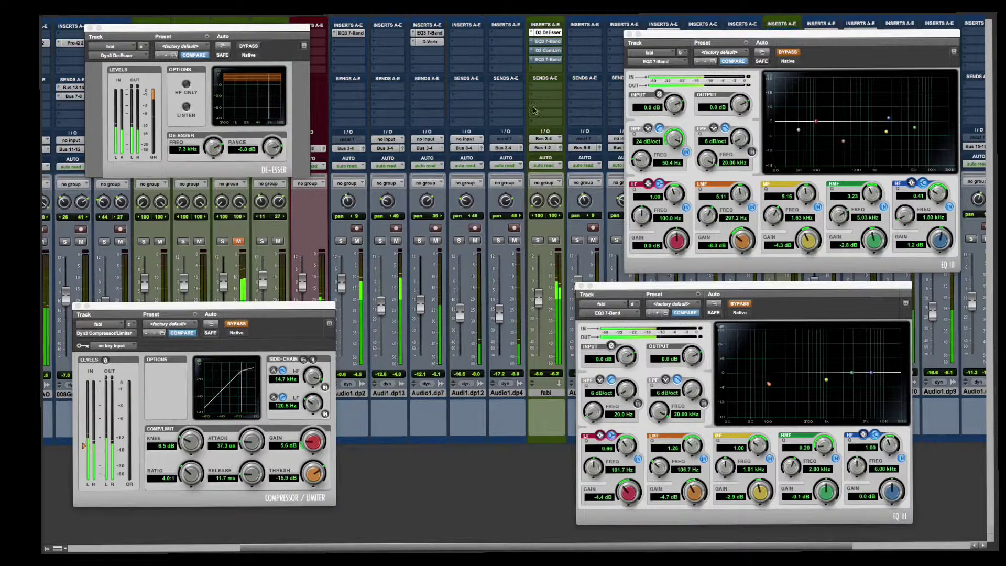
Audition the de-essed vocals, take the first EQ3 7-Band on fabi out of bypass, and restart playback.
{"action": "key", "text": "space"}
{"action": "left_click", "coordinate": [787, 52]}
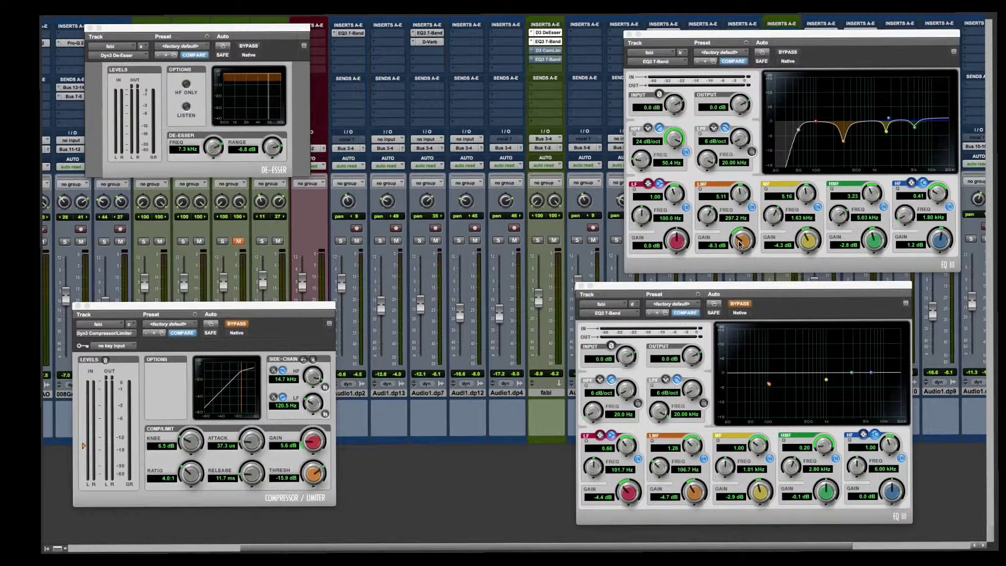
{"action": "key", "text": "space"}
Demonstrate the 297.2 Hz LMF band by boosting it to 16.3 dB with Q 6.25, and cut its gain to -7.4 dB.
{"action": "scroll", "coordinate": [742, 242], "scroll_direction": "up", "scroll_amount": 10}
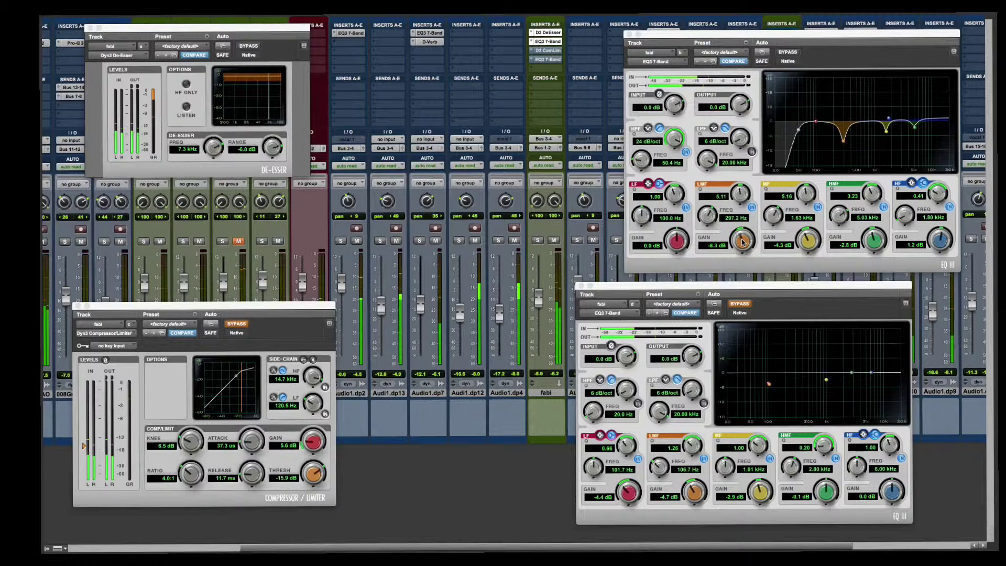
{"action": "scroll", "coordinate": [742, 242], "scroll_direction": "up", "scroll_amount": 2}
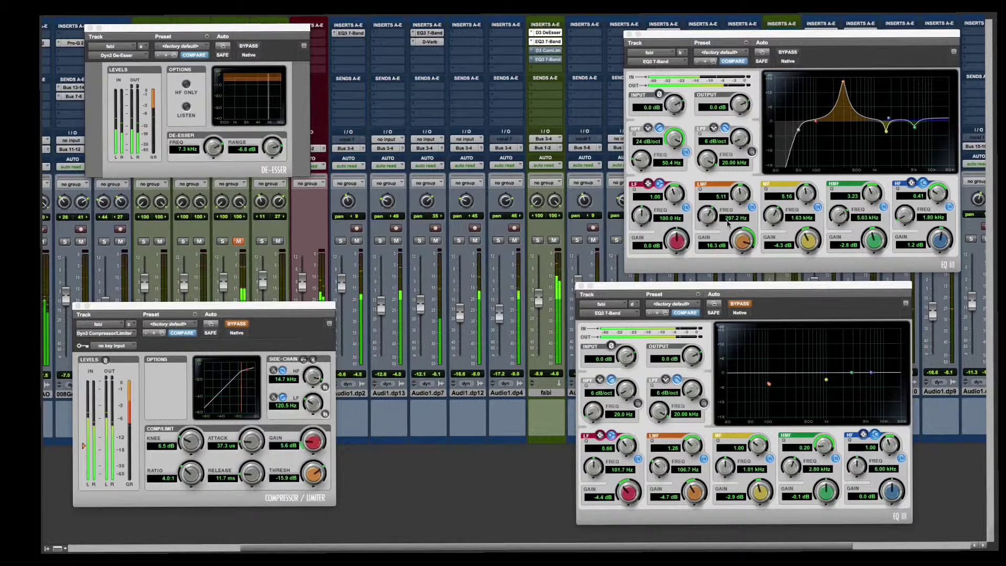
{"action": "scroll", "coordinate": [741, 195], "scroll_direction": "up", "scroll_amount": 5}
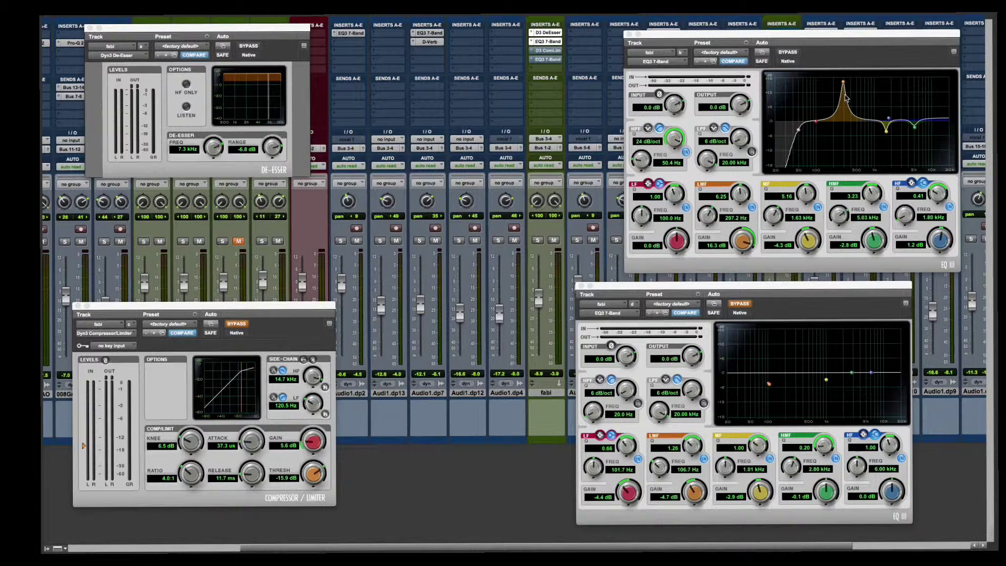
{"action": "left_click_drag", "start_coordinate": [740, 239], "coordinate": [748, 239]}
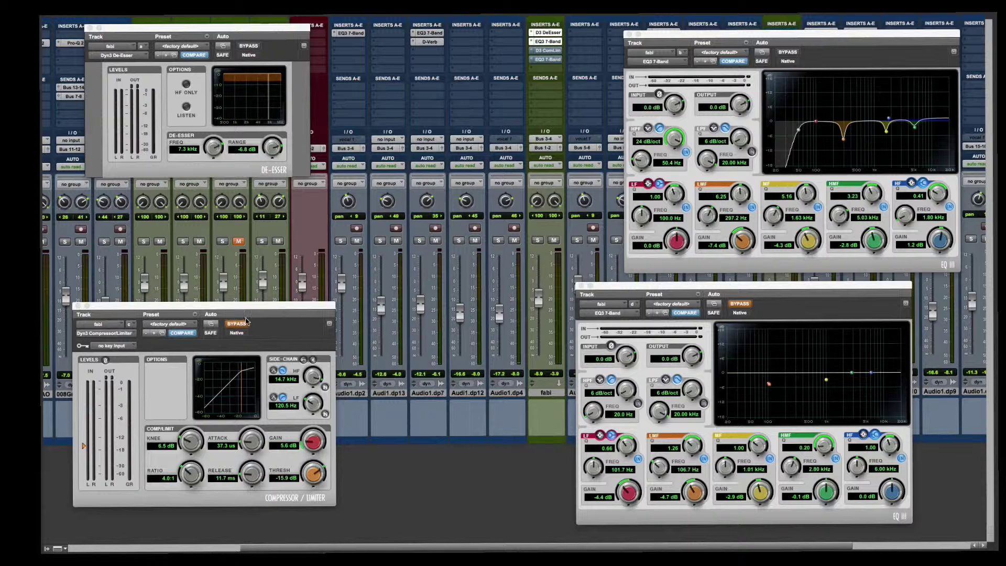
Take the Compressor/Limiter and the last EQ3 7-Band on the fabi bus out of bypass.
{"action": "left_click", "coordinate": [239, 324]}
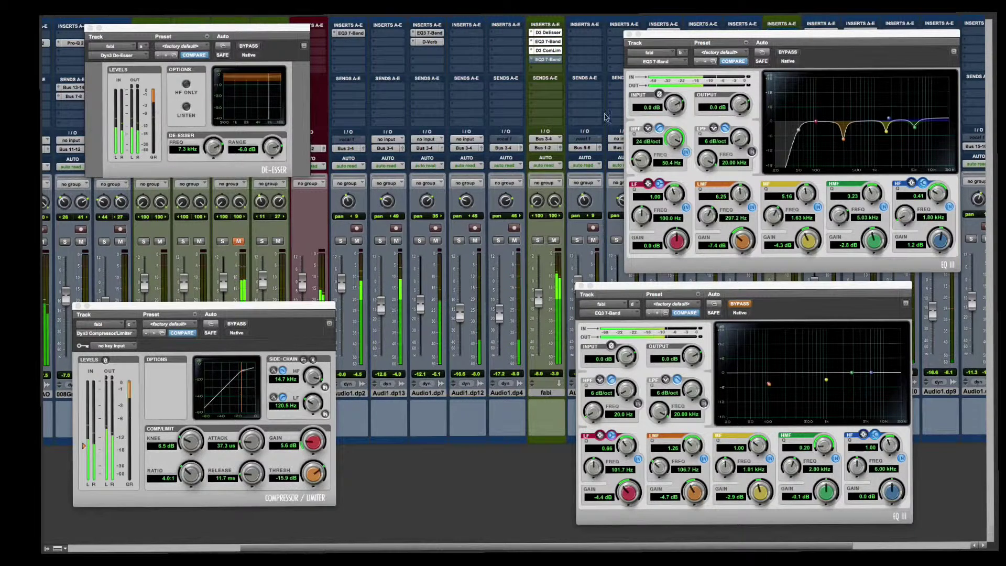
{"action": "left_click", "coordinate": [746, 306]}
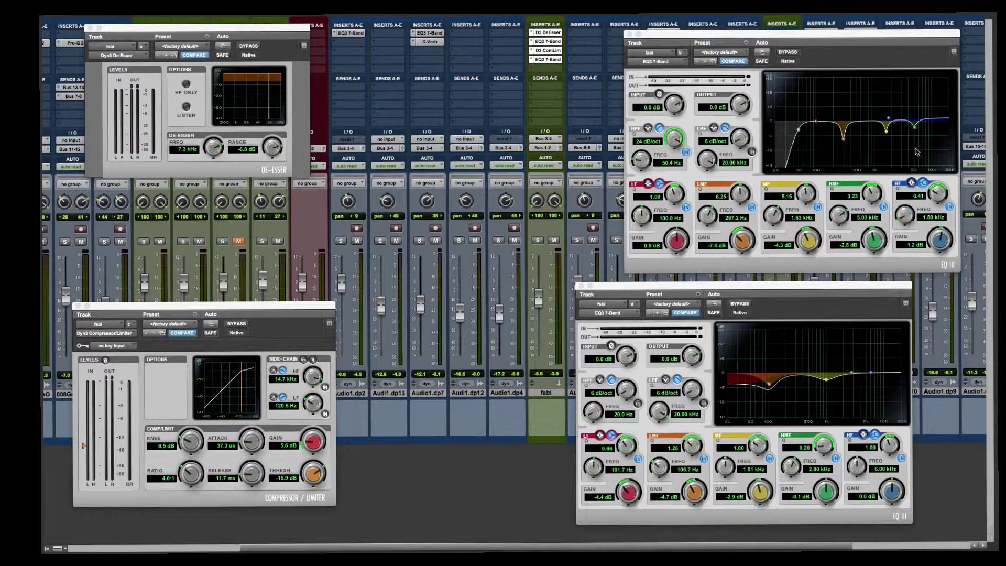
Play back the vocals with the full fabi processing chain and unmute Aux 4.
{"action": "scroll", "coordinate": [969, 274], "scroll_direction": "right", "scroll_amount": 4}
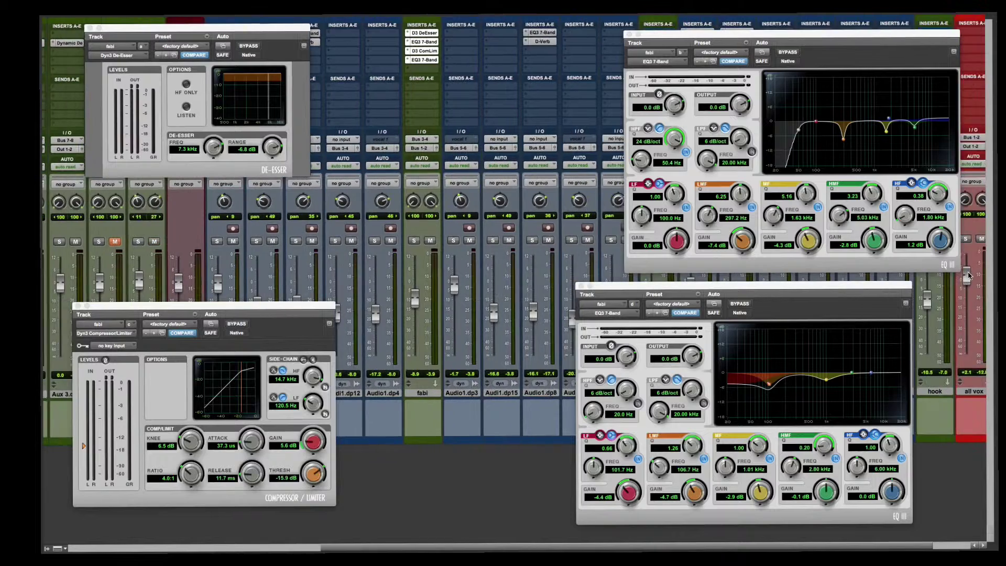
{"action": "scroll", "coordinate": [969, 275], "scroll_direction": "left", "scroll_amount": 1}
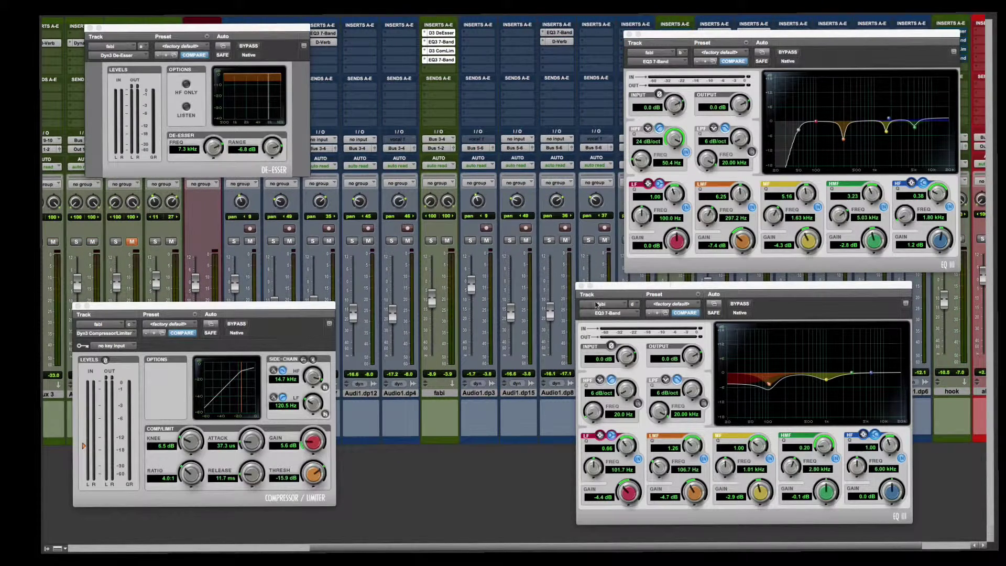
{"action": "key", "text": "space"}
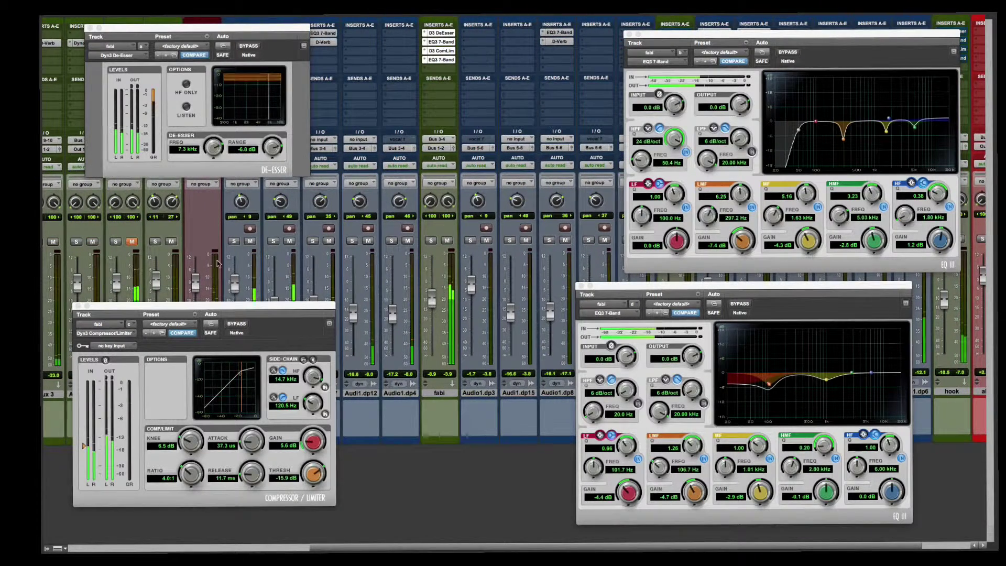
{"action": "left_click", "coordinate": [132, 242]}
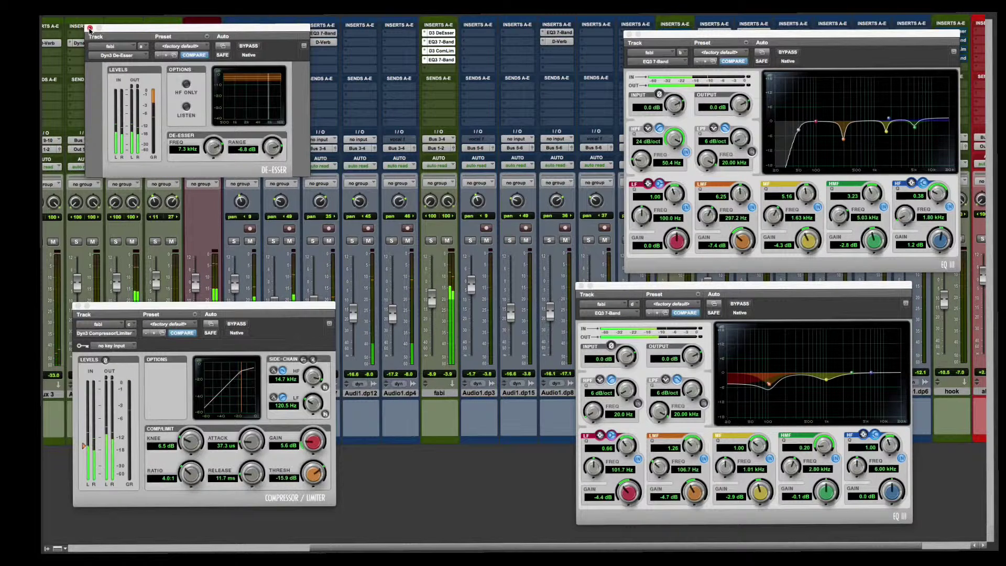
Close the Compressor/Limiter, De-Esser and both EQ3 7-Band windows of the fabi bus.
{"action": "left_click", "coordinate": [77, 305]}
{"action": "left_click", "coordinate": [89, 29]}
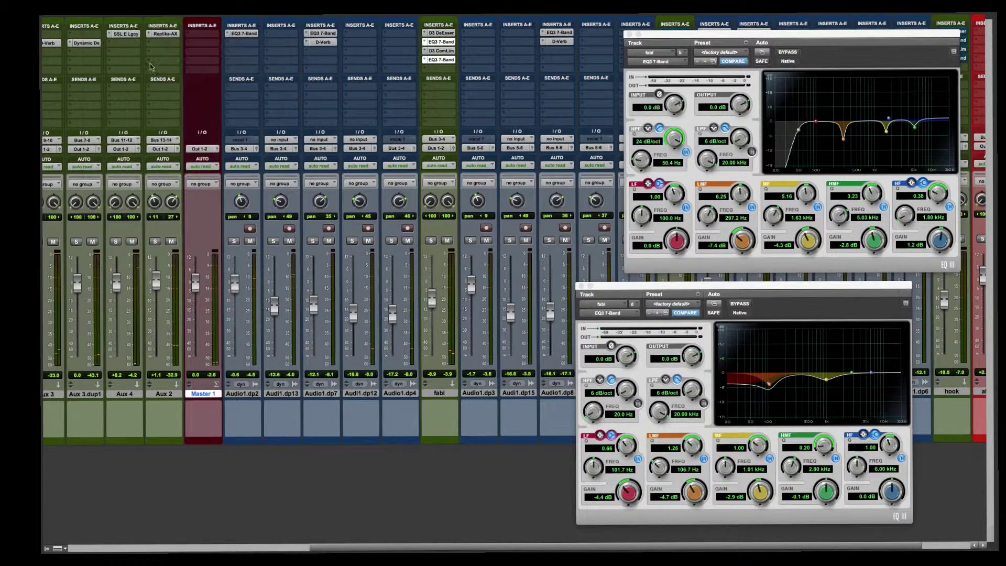
{"action": "left_click", "coordinate": [629, 34]}
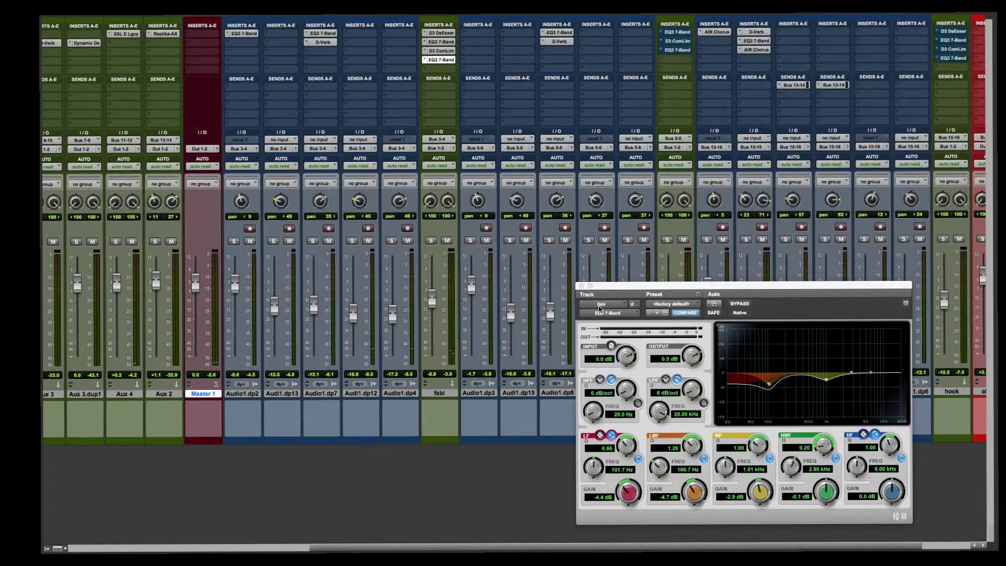
{"action": "left_click", "coordinate": [581, 286]}
Position playback in the Edit window at 27|1|000 and 26|2|000 before the next vocal section, and return to the mixer.
{"action": "scroll", "coordinate": [692, 275], "scroll_direction": "right", "scroll_amount": 2}
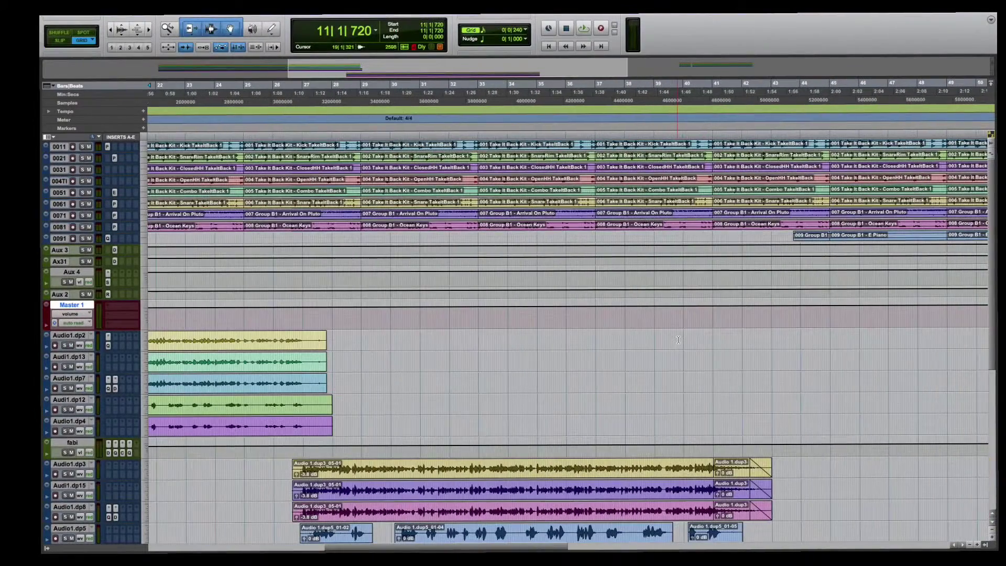
{"action": "left_click", "coordinate": [302, 90]}
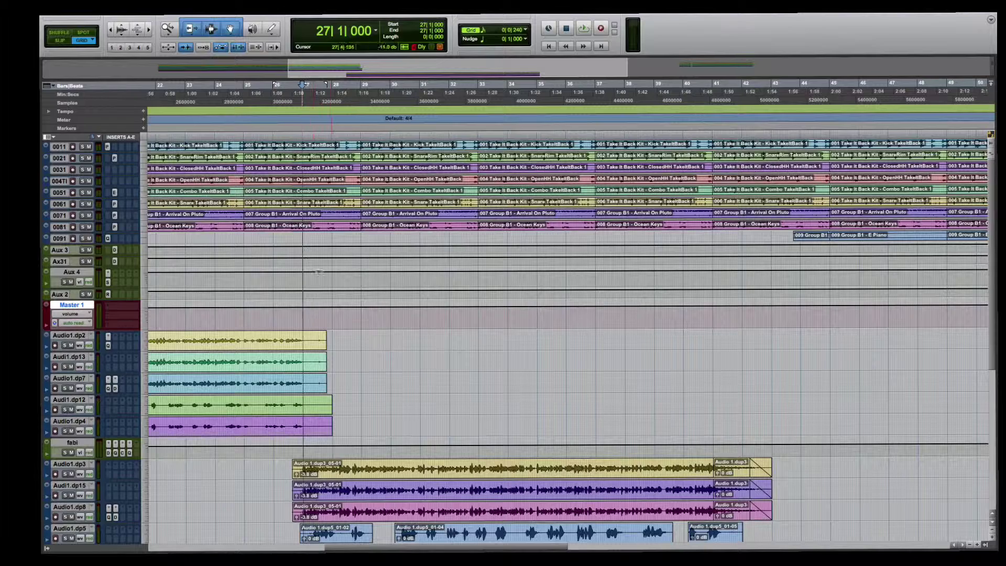
{"action": "left_click", "coordinate": [281, 89]}
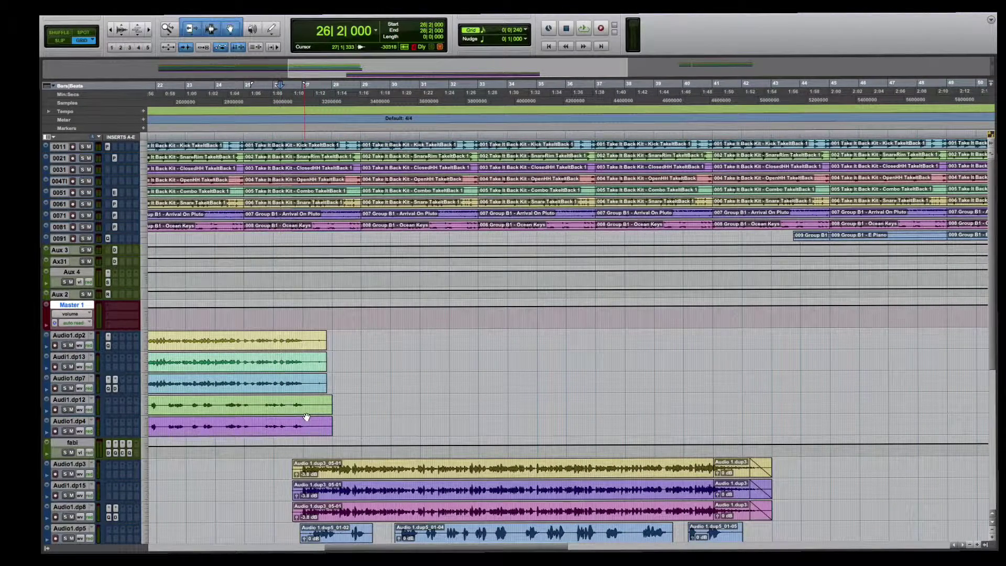
{"action": "key", "text": "super+equal"}
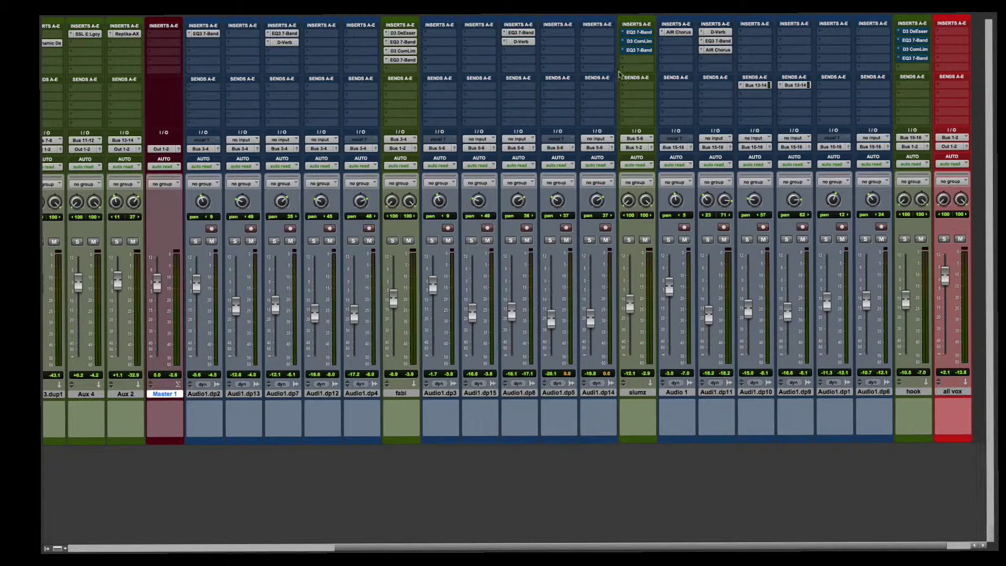
Open the first EQ3 7-Band and the Compressor/Limiter of the slumz bus and place their windows apart from each other.
{"action": "left_click", "coordinate": [640, 33]}
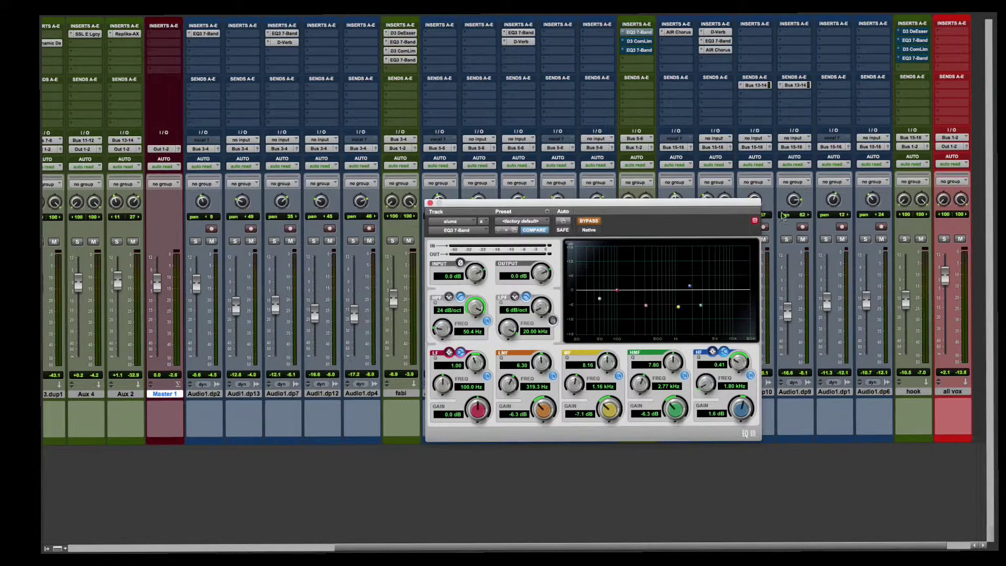
{"action": "left_click_drag", "start_coordinate": [688, 205], "coordinate": [908, 98]}
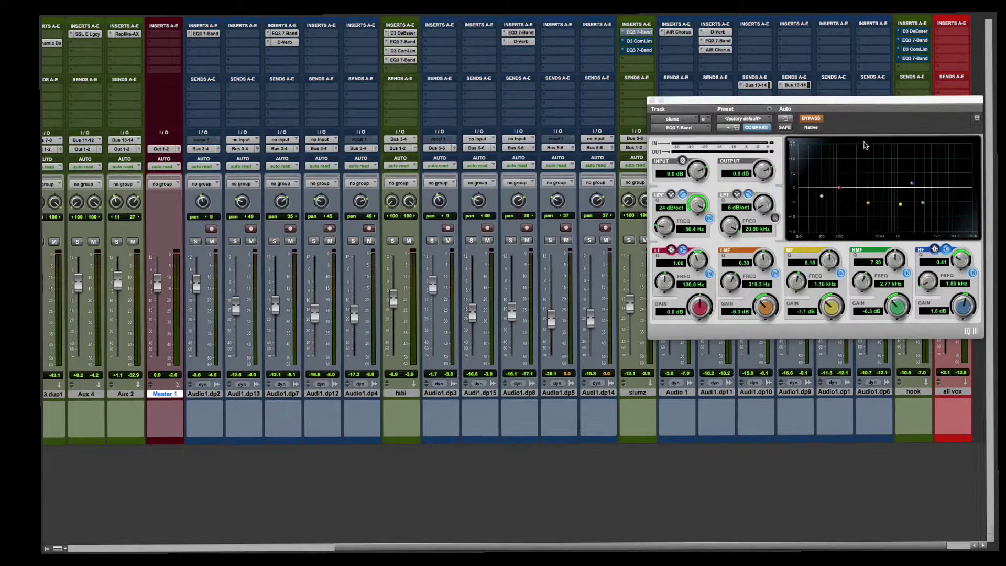
{"action": "left_click", "coordinate": [640, 42]}
{"action": "left_click", "coordinate": [813, 119]}
{"action": "left_click", "coordinate": [814, 119]}
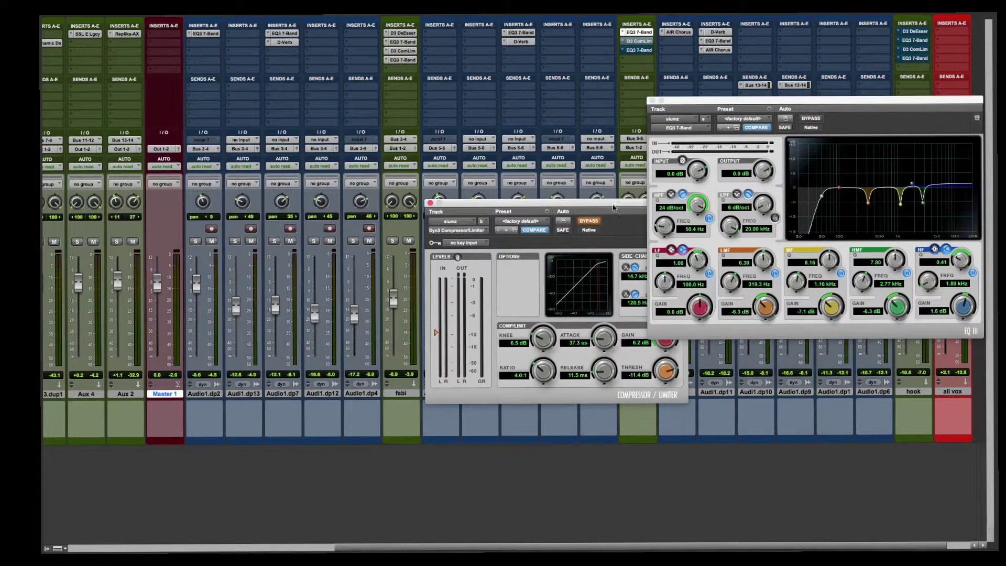
{"action": "left_click", "coordinate": [811, 119]}
{"action": "left_click_drag", "start_coordinate": [604, 205], "coordinate": [445, 103]}
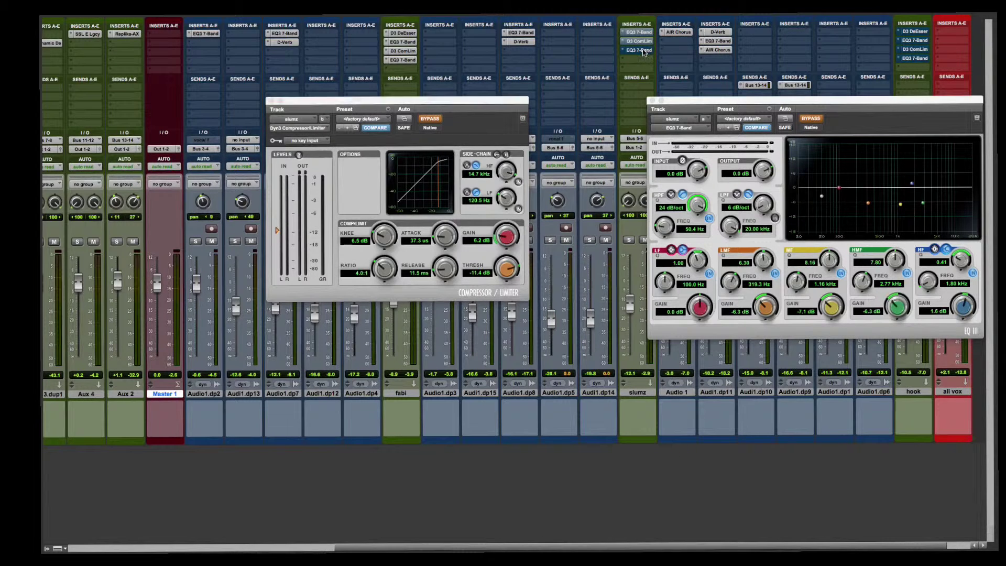
Open the last EQ3 7-Band of the slumz bus and arrange all three plug-in windows so their bypass controls stay accessible.
{"action": "left_click", "coordinate": [639, 50]}
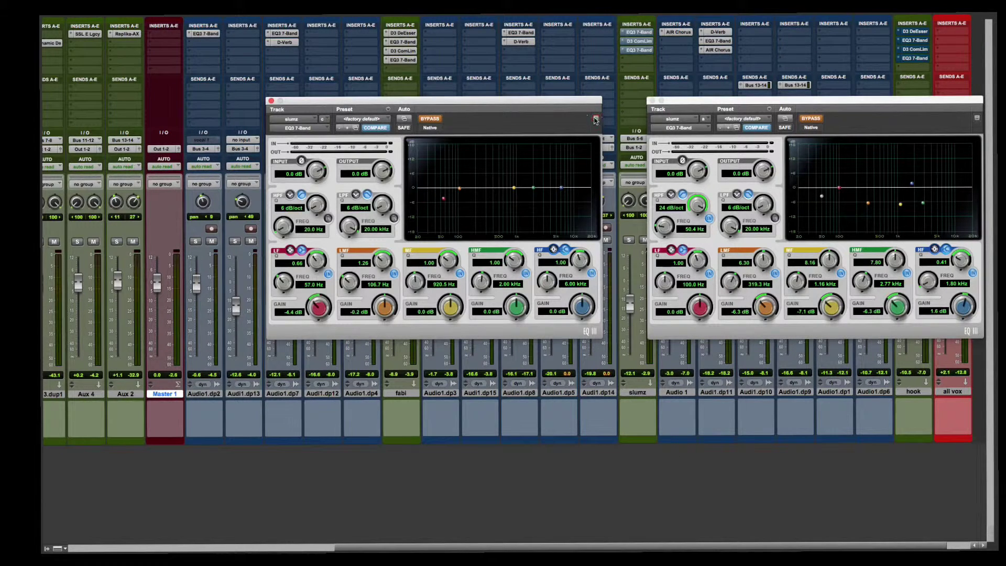
{"action": "left_click_drag", "start_coordinate": [579, 107], "coordinate": [760, 422]}
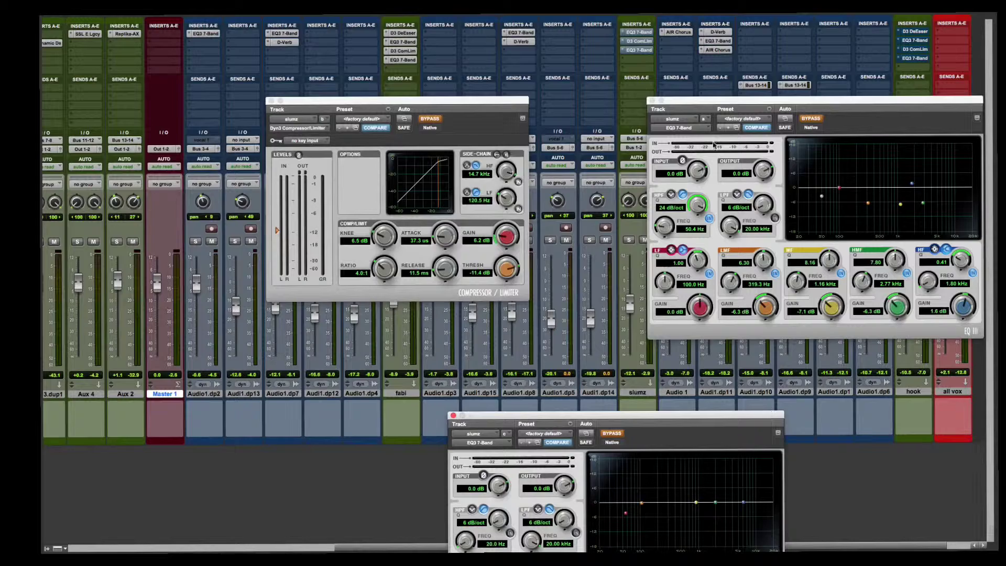
{"action": "left_click_drag", "start_coordinate": [781, 101], "coordinate": [218, 102]}
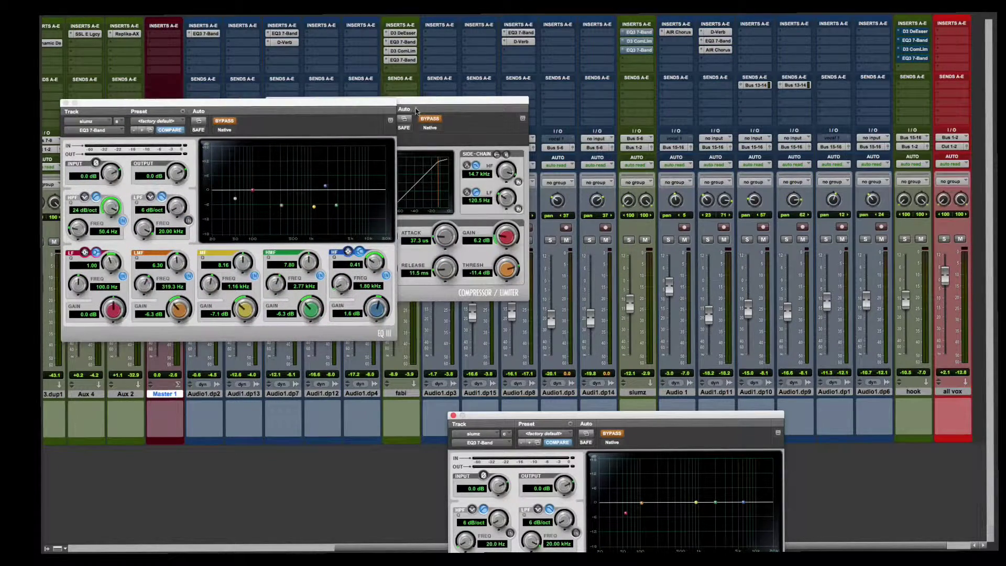
{"action": "left_click", "coordinate": [445, 103]}
{"action": "left_click_drag", "start_coordinate": [426, 100], "coordinate": [816, 162]}
{"action": "left_click_drag", "start_coordinate": [343, 111], "coordinate": [584, 118]}
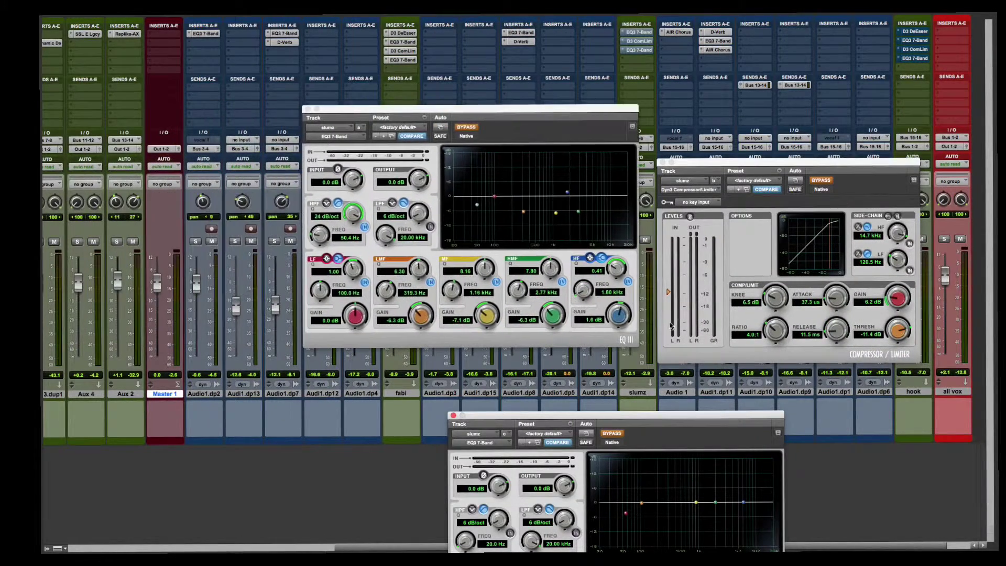
{"action": "left_click_drag", "start_coordinate": [727, 420], "coordinate": [773, 370]}
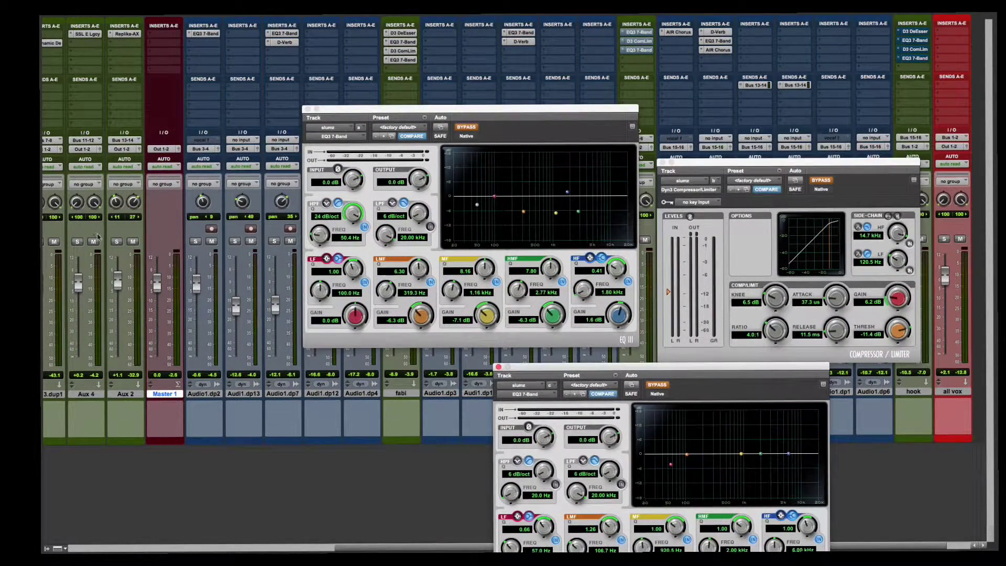
Mute Aux 4 and bypass the EQ3 7-Band and D-Verb on Audio1.dp8, keeping its inserts clear of the EQ window.
{"action": "scroll", "coordinate": [84, 225], "scroll_direction": "left", "scroll_amount": 2}
{"action": "left_click", "coordinate": [132, 242]}
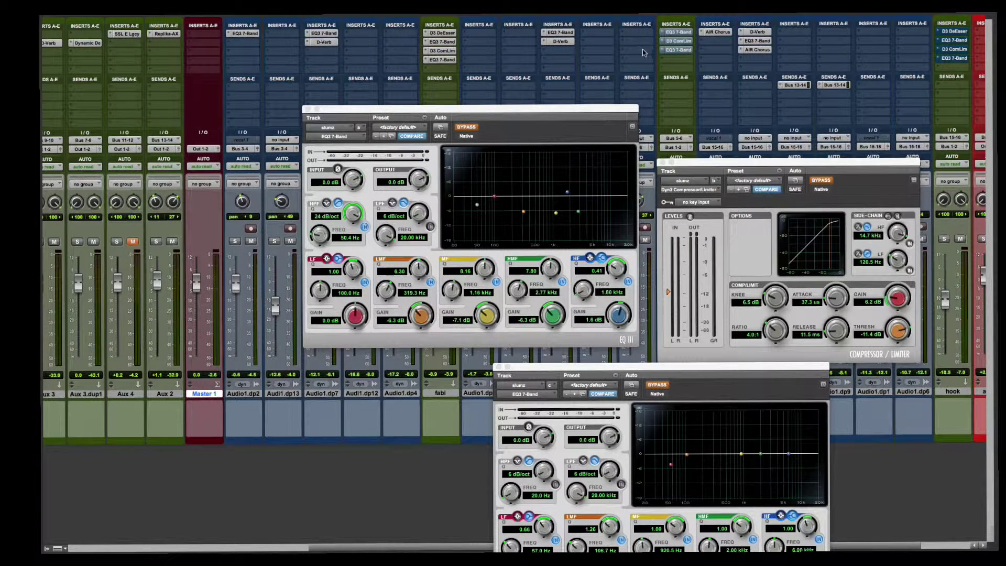
{"action": "left_click", "coordinate": [564, 45], "text": "ctrl+super"}
{"action": "left_click_drag", "start_coordinate": [561, 109], "coordinate": [378, 43]}
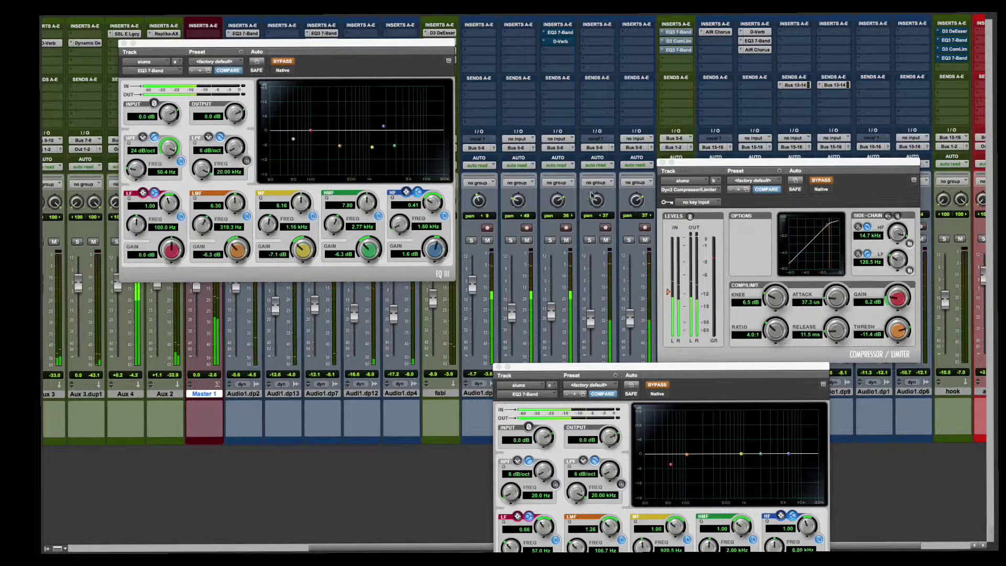
Set the pan of Audi1.dp15 to 36 and take the EQ3 7-Band and D-Verb on Audio1.dp8 out of bypass.
{"action": "left_click_drag", "start_coordinate": [516, 201], "coordinate": [516, 195]}
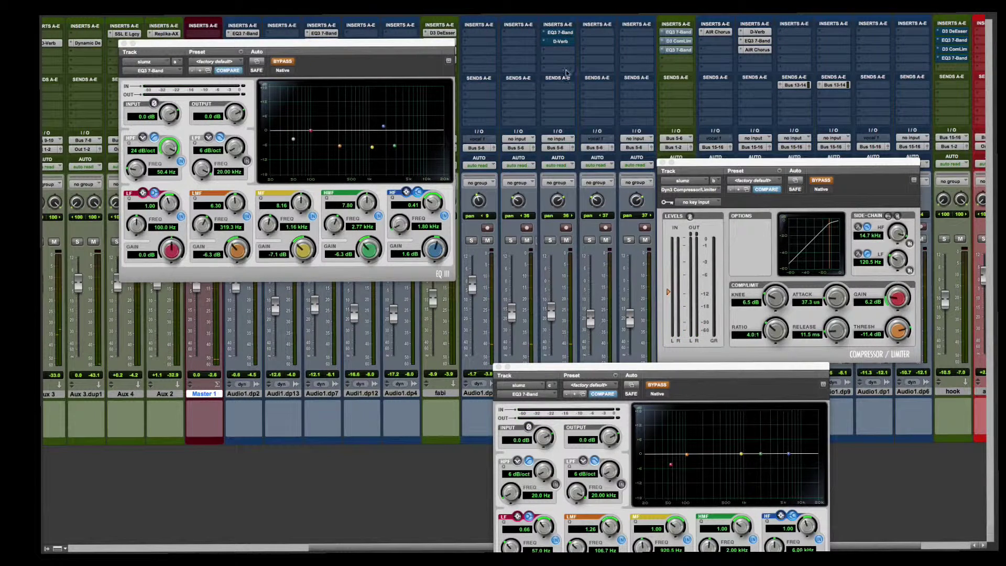
{"action": "left_click", "coordinate": [565, 33], "text": "super"}
{"action": "left_click", "coordinate": [564, 41], "text": "super"}
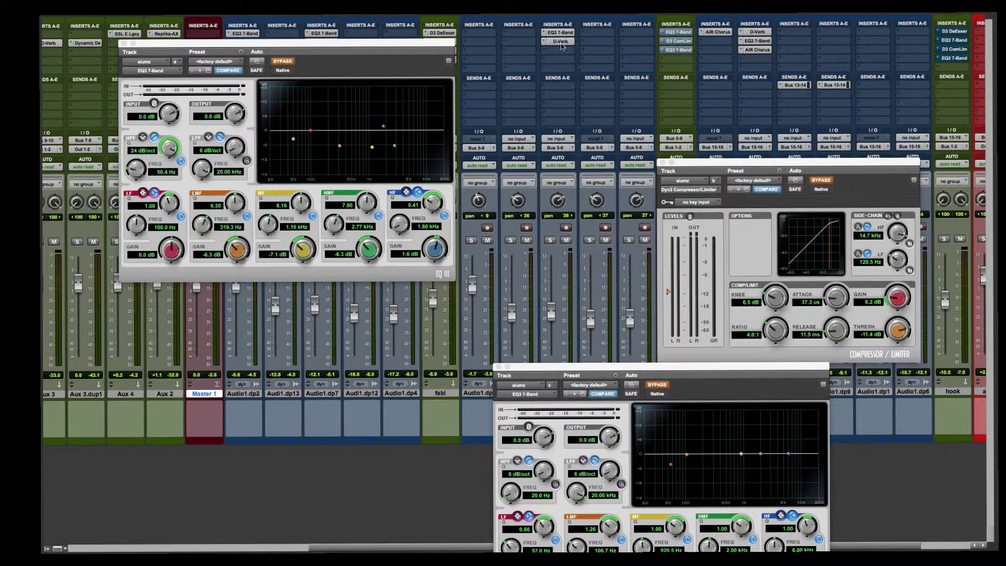
Set the D-Verb mix on Audio1.dp8 to 43% during playback and close the reverb window.
{"action": "left_click", "coordinate": [561, 42]}
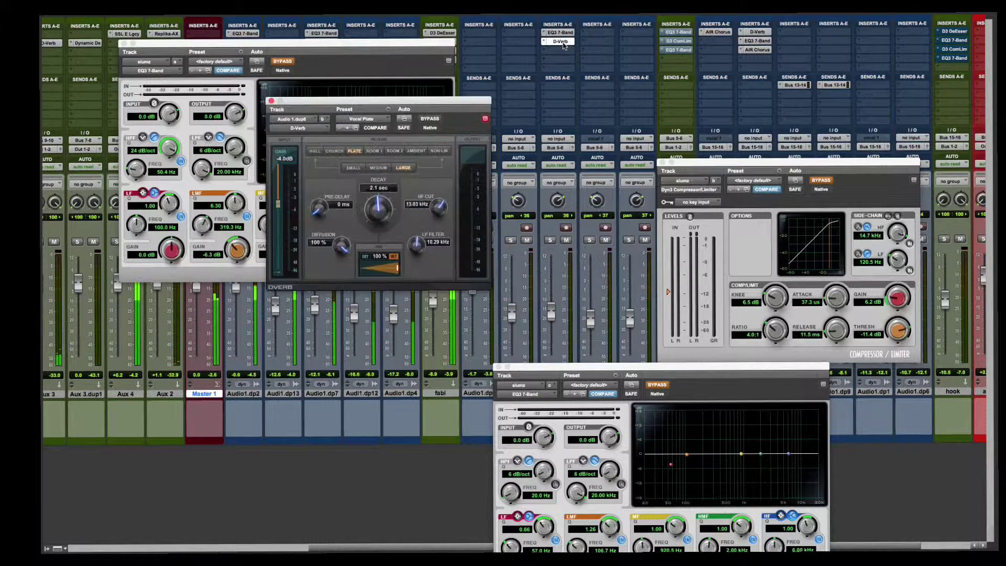
{"action": "left_click_drag", "start_coordinate": [390, 268], "coordinate": [366, 272]}
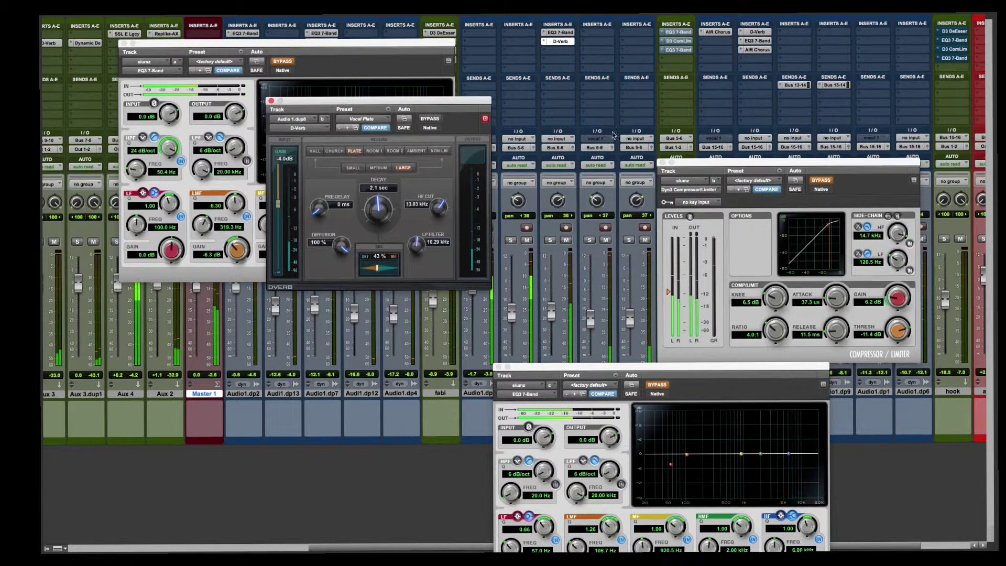
{"action": "left_click", "coordinate": [271, 101]}
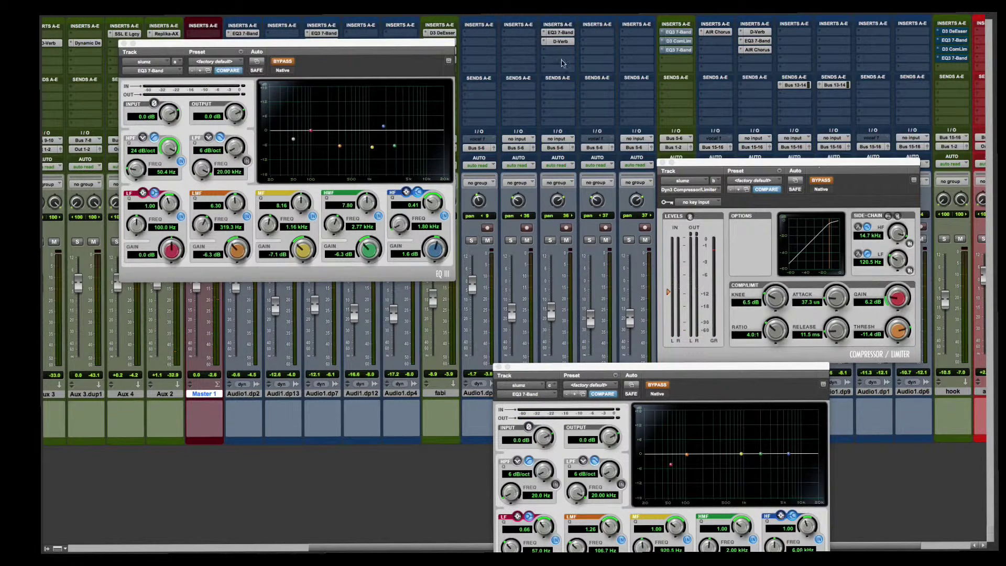
Take both EQ3 7-Bands and the Compressor/Limiter of the slumz bus out of bypass while playing back the section.
{"action": "left_click", "coordinate": [283, 62]}
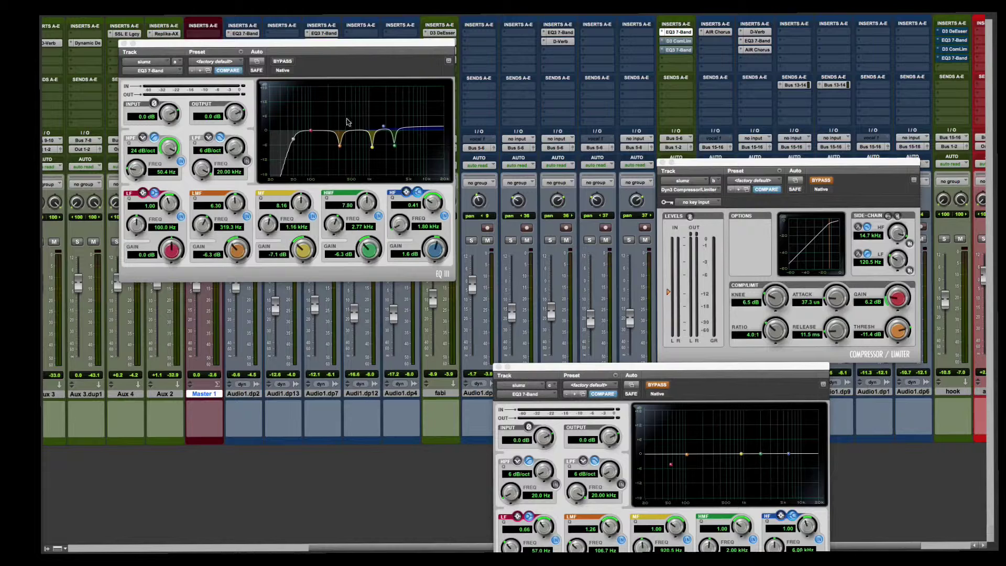
{"action": "key", "text": "space"}
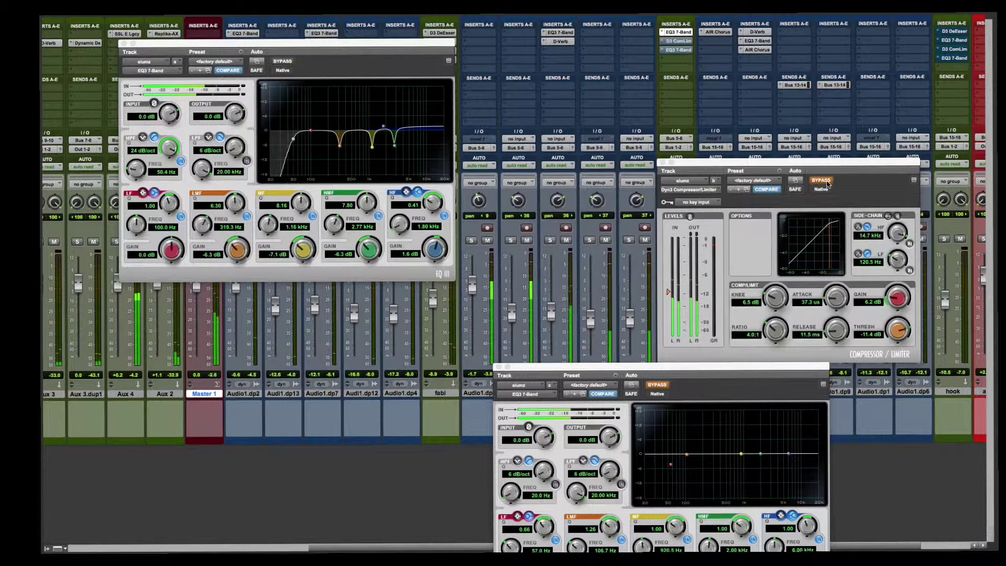
{"action": "left_click", "coordinate": [658, 385]}
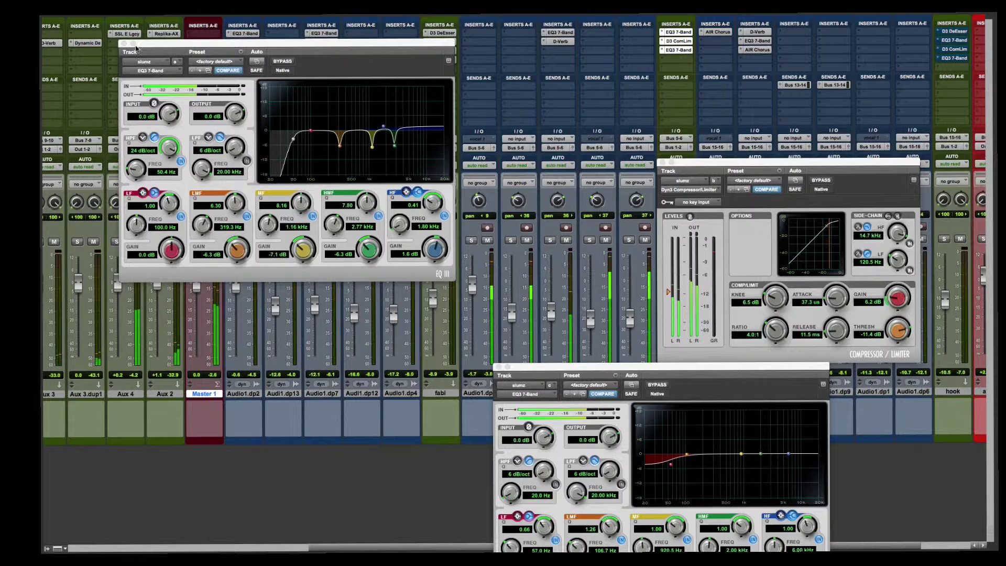
Close both EQ3 7-Band windows and the Compressor/Limiter window of the slumz bus.
{"action": "left_click_drag", "start_coordinate": [191, 51], "coordinate": [249, 47]}
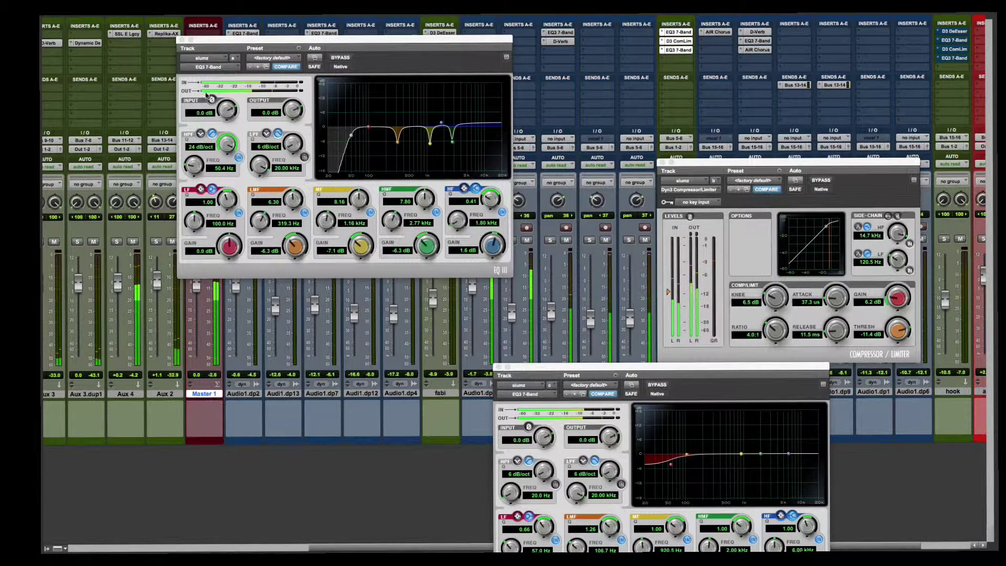
{"action": "left_click", "coordinate": [181, 40]}
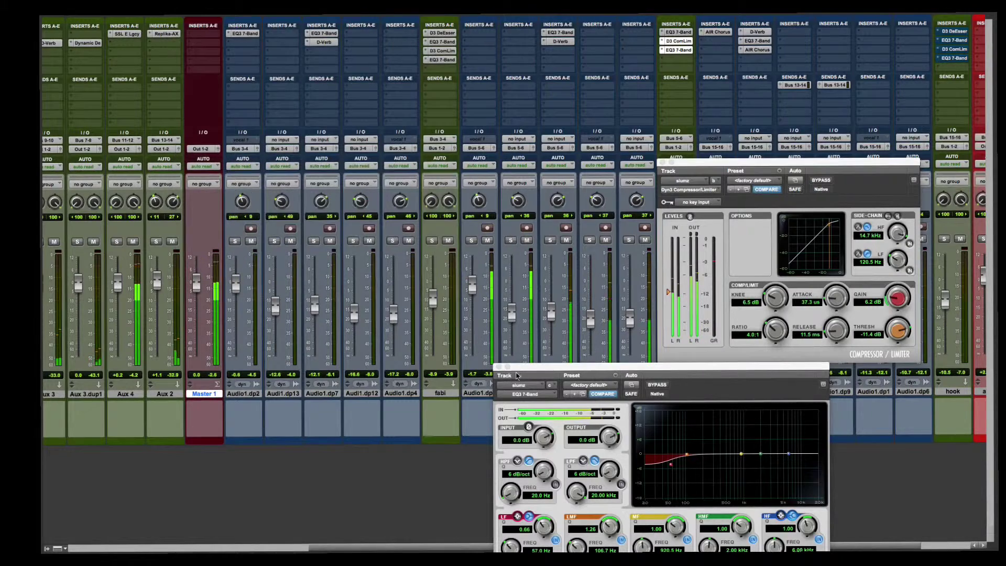
{"action": "left_click", "coordinate": [499, 367]}
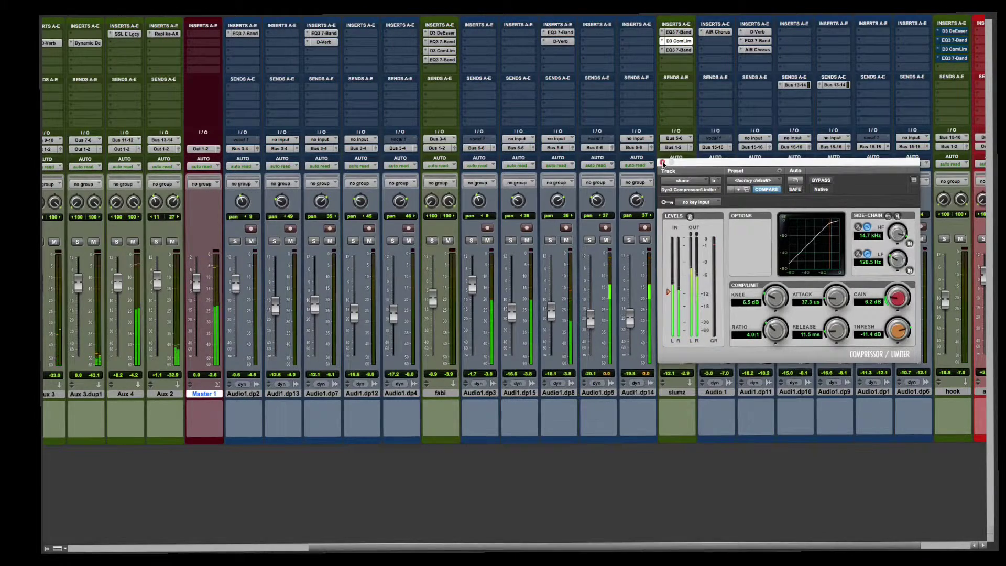
{"action": "left_click", "coordinate": [662, 161]}
Position playback in the Edit window just before the first hook vocal clips and return to the mixer.
{"action": "scroll", "coordinate": [590, 246], "scroll_direction": "right", "scroll_amount": 3}
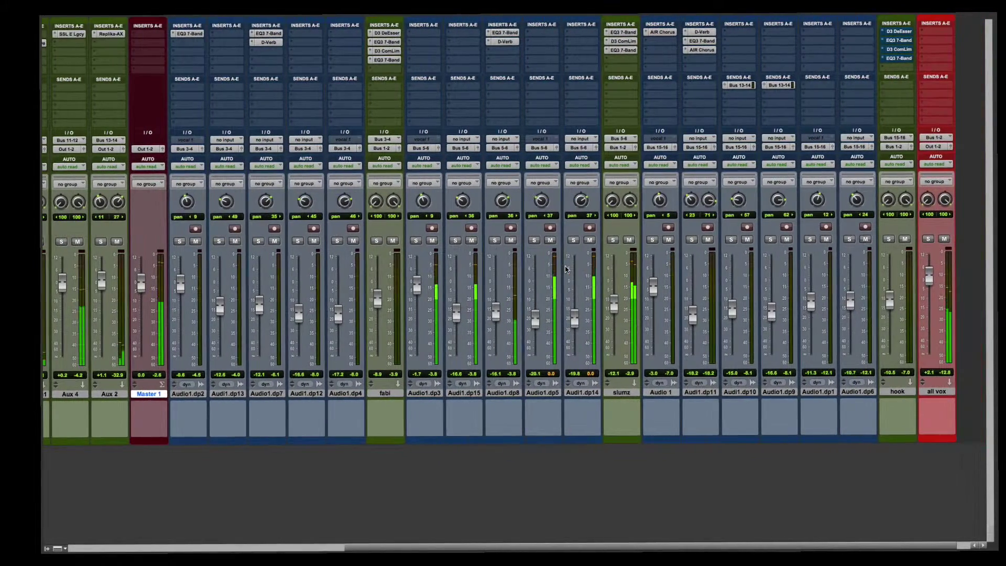
{"action": "scroll", "coordinate": [566, 270], "scroll_direction": "right", "scroll_amount": 1}
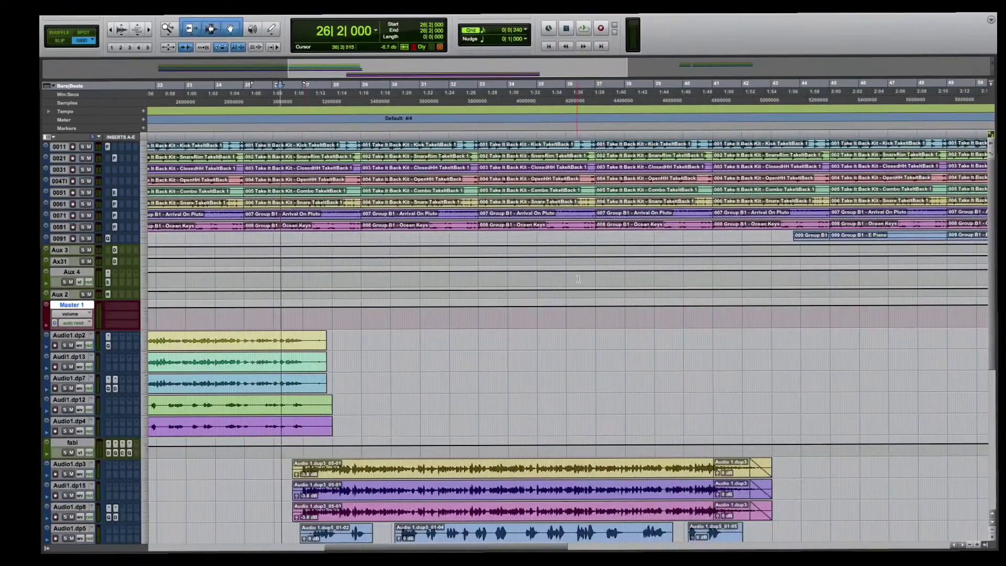
{"action": "scroll", "coordinate": [581, 285], "scroll_direction": "left", "scroll_amount": 15}
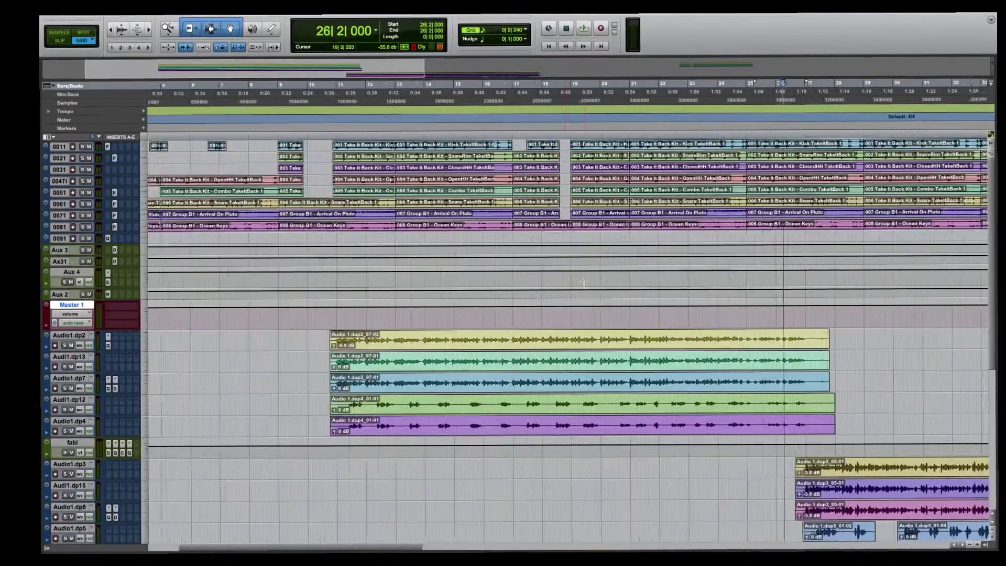
{"action": "scroll", "coordinate": [581, 286], "scroll_direction": "down", "scroll_amount": 8}
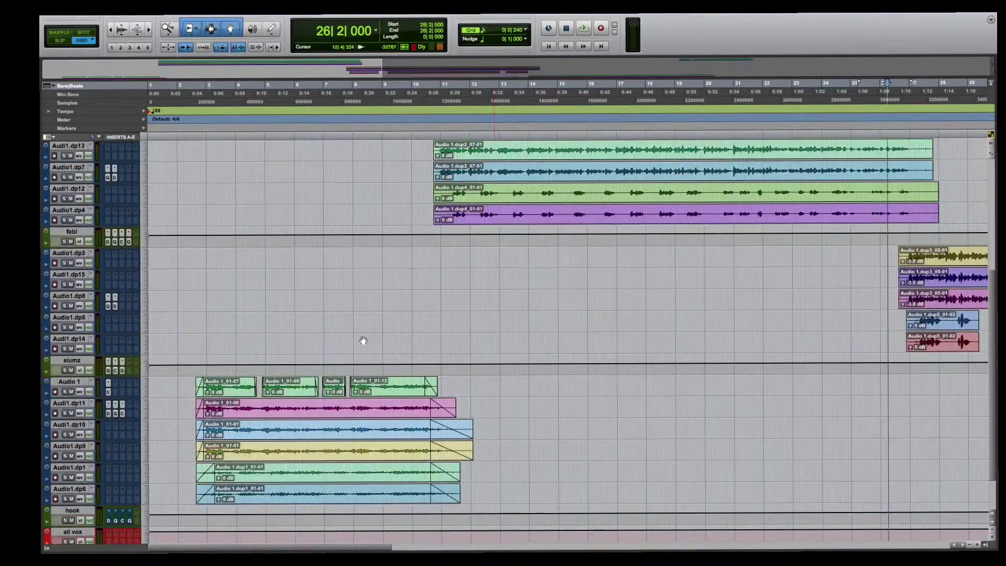
{"action": "left_click", "coordinate": [188, 381]}
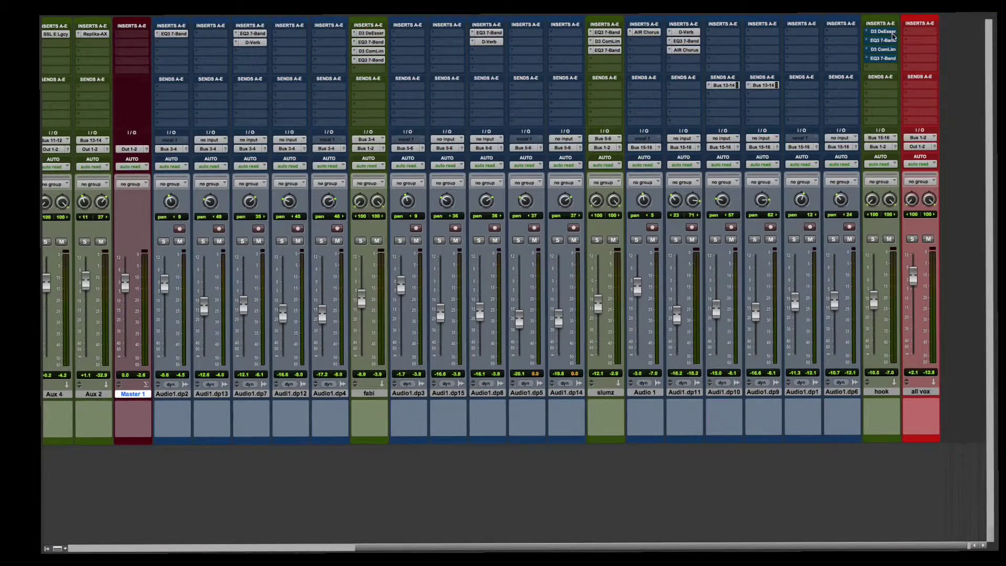
Take the De-Esser, Compressor/Limiter and both EQ3 7-Bands on the hook bus out of bypass and play back the hook.
{"action": "left_click", "coordinate": [889, 32], "text": "super"}
{"action": "left_click", "coordinate": [889, 41], "text": "super"}
{"action": "left_click", "coordinate": [889, 49], "text": "super"}
{"action": "left_click", "coordinate": [889, 59], "text": "super"}
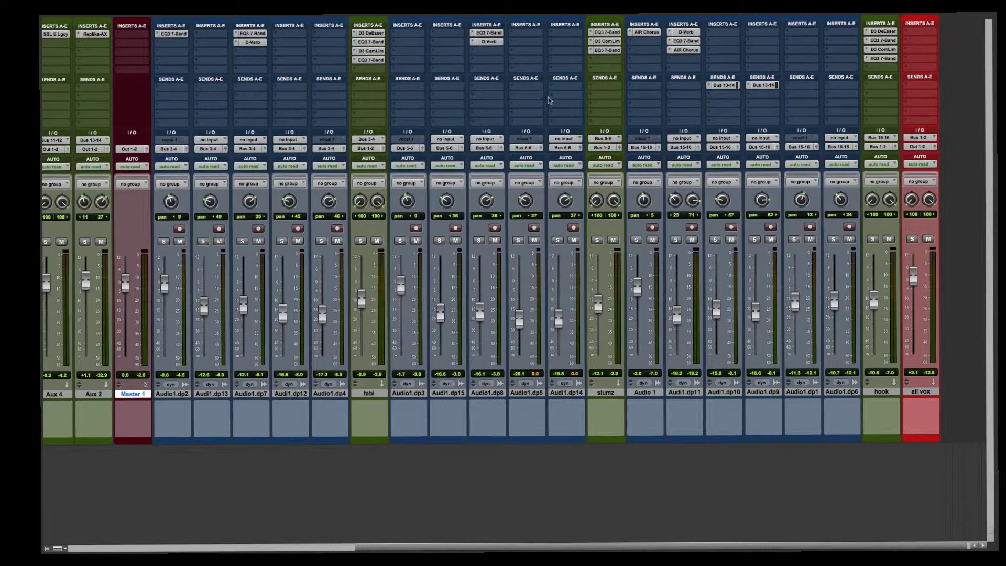
{"action": "key", "text": "space"}
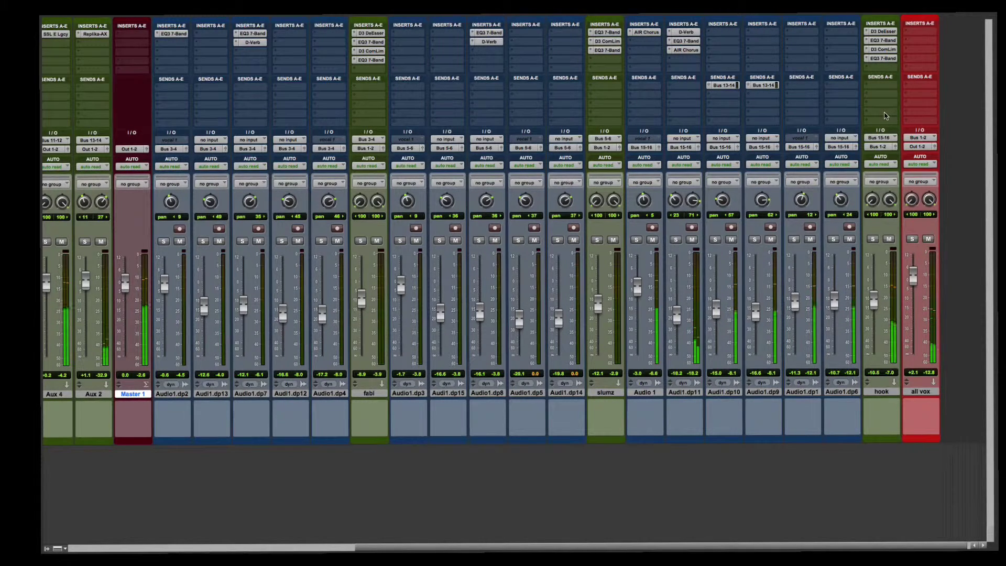
Bypass all plug-ins on the hook bus, Audio 1 and Audi1.dp11 during playback to compare the hook without processing.
{"action": "left_click", "coordinate": [883, 32], "text": "super"}
{"action": "left_click", "coordinate": [885, 41], "text": "super"}
{"action": "left_click", "coordinate": [884, 49], "text": "super"}
{"action": "left_click", "coordinate": [883, 58], "text": "super"}
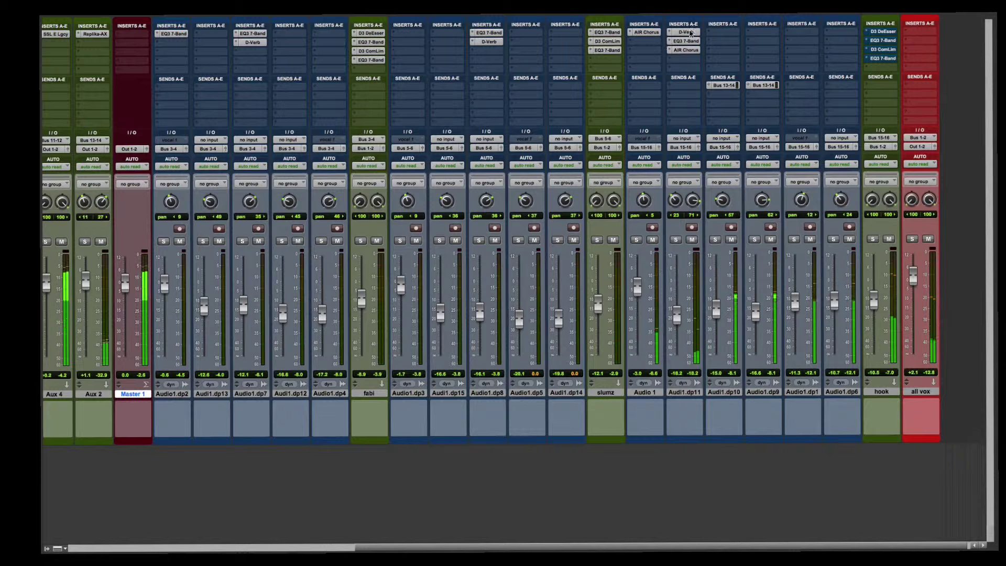
{"action": "left_click", "coordinate": [655, 33], "text": "super"}
{"action": "left_click", "coordinate": [684, 32], "text": "super"}
{"action": "left_click", "coordinate": [685, 41], "text": "super"}
{"action": "left_click", "coordinate": [687, 50], "text": "super"}
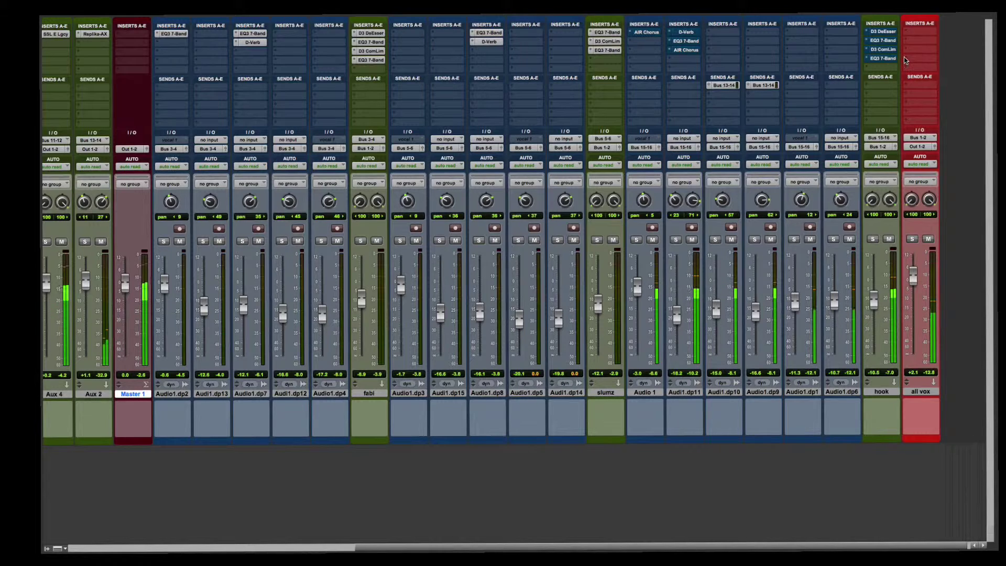
Take all plug-ins on the hook bus, Audi1.dp11 and Audio 1 out of bypass again.
{"action": "left_click", "coordinate": [885, 59], "text": "super"}
{"action": "left_click", "coordinate": [888, 49], "text": "super"}
{"action": "left_click", "coordinate": [882, 40], "text": "super"}
{"action": "left_click", "coordinate": [882, 31], "text": "super"}
{"action": "left_click", "coordinate": [686, 32], "text": "super"}
{"action": "left_click", "coordinate": [686, 41], "text": "super"}
{"action": "left_click", "coordinate": [685, 50], "text": "super"}
{"action": "left_click", "coordinate": [646, 32], "text": "super"}
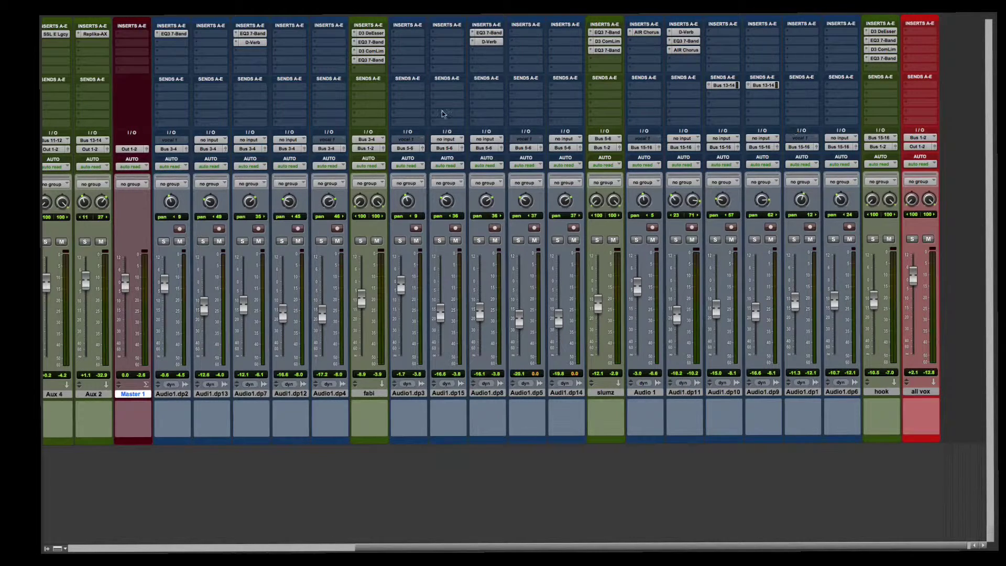
{"action": "scroll", "coordinate": [358, 112], "scroll_direction": "left", "scroll_amount": 5}
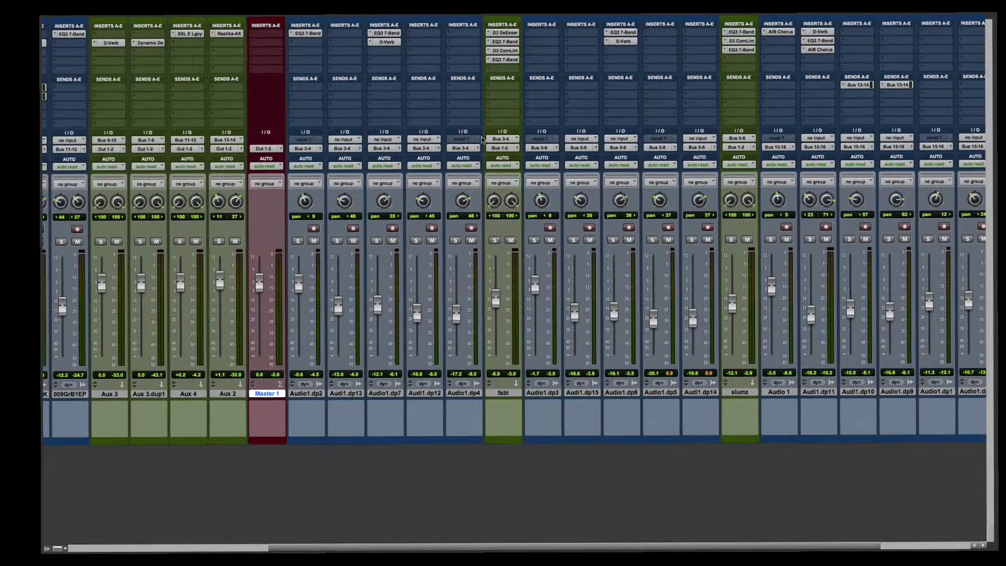
{"action": "scroll", "coordinate": [468, 165], "scroll_direction": "right", "scroll_amount": 5}
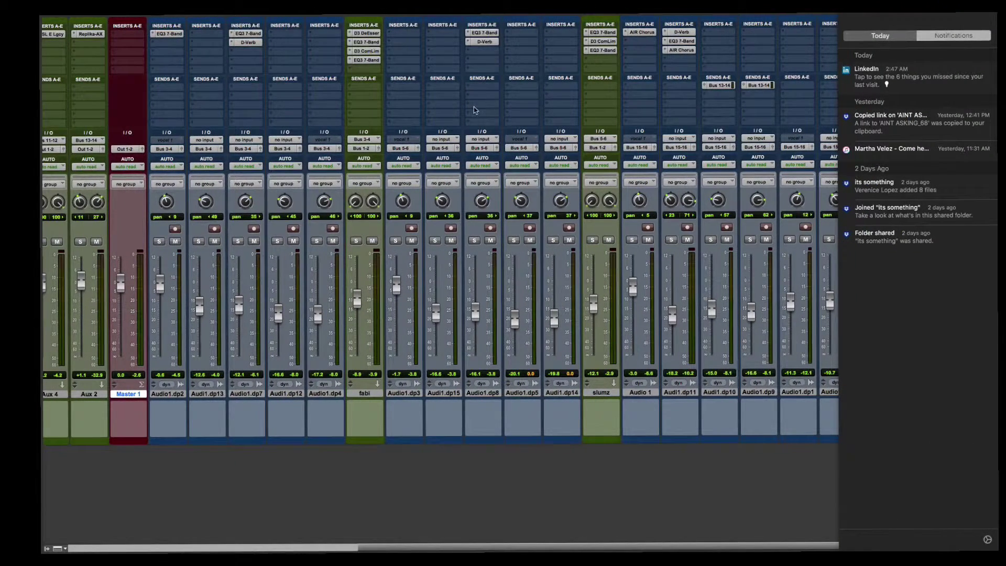
{"action": "left_click", "coordinate": [613, 464]}
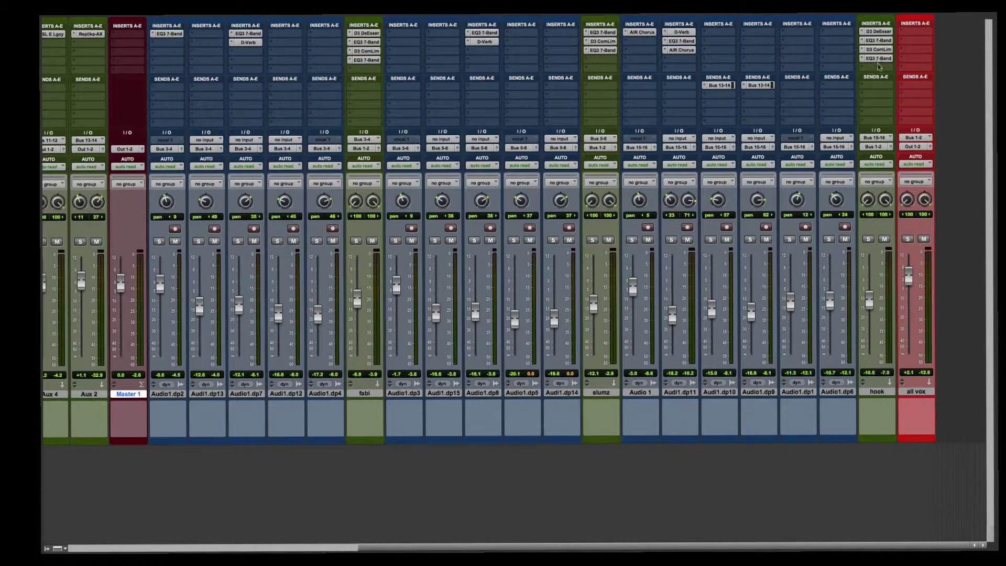
Review the inserts and sends across the mixer, from the beat tracks and aux channels to the hook and all vox buses.
{"action": "scroll", "coordinate": [878, 50], "scroll_direction": "left", "scroll_amount": 10}
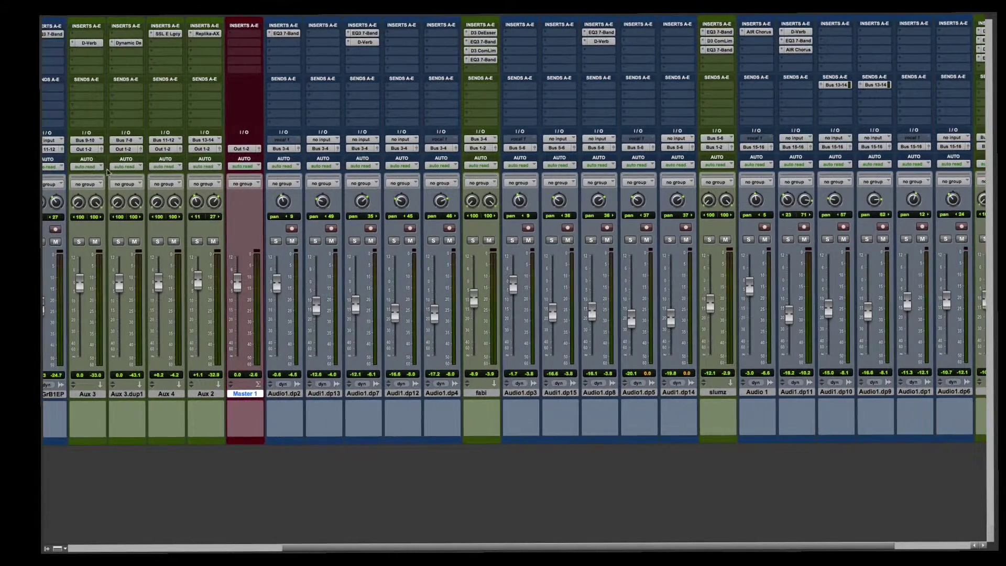
{"action": "scroll", "coordinate": [312, 135], "scroll_direction": "left", "scroll_amount": 4}
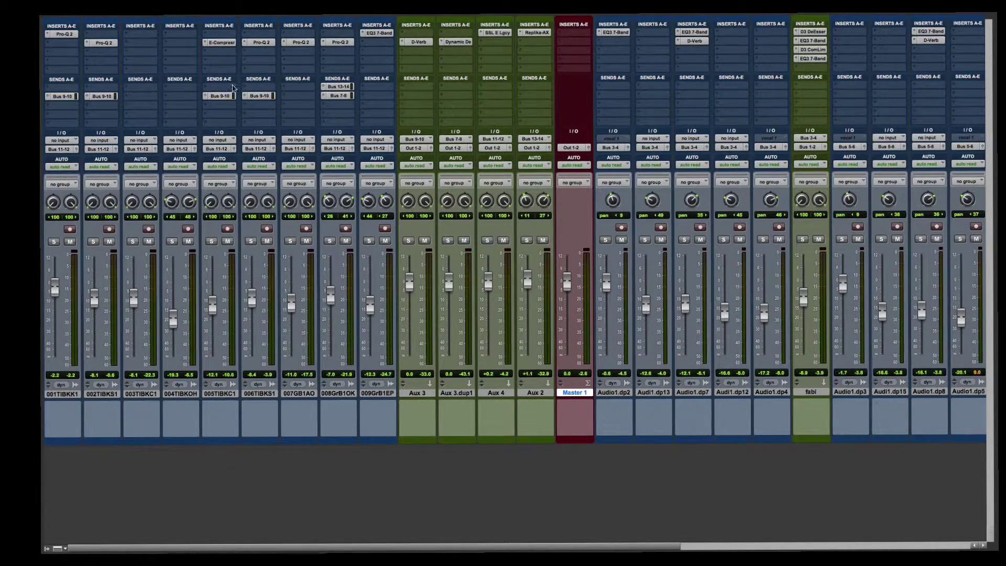
{"action": "scroll", "coordinate": [306, 65], "scroll_direction": "right", "scroll_amount": 1}
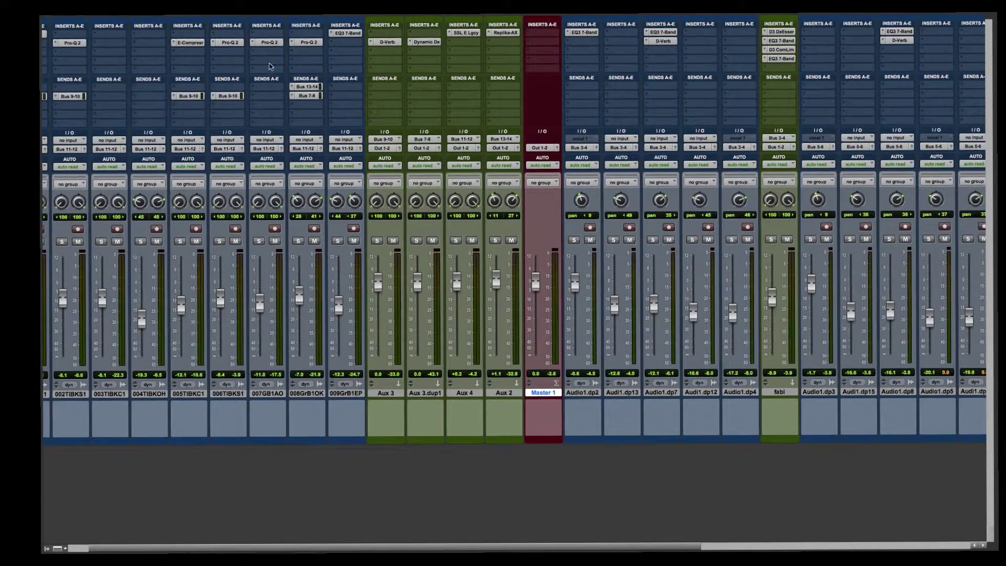
{"action": "scroll", "coordinate": [233, 96], "scroll_direction": "right", "scroll_amount": 9}
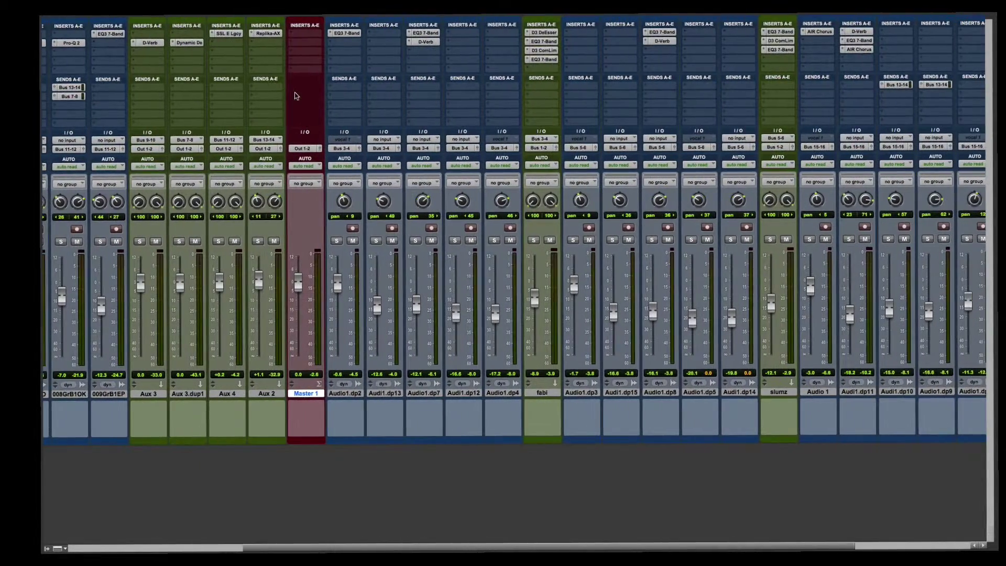
{"action": "scroll", "coordinate": [321, 99], "scroll_direction": "right", "scroll_amount": 3}
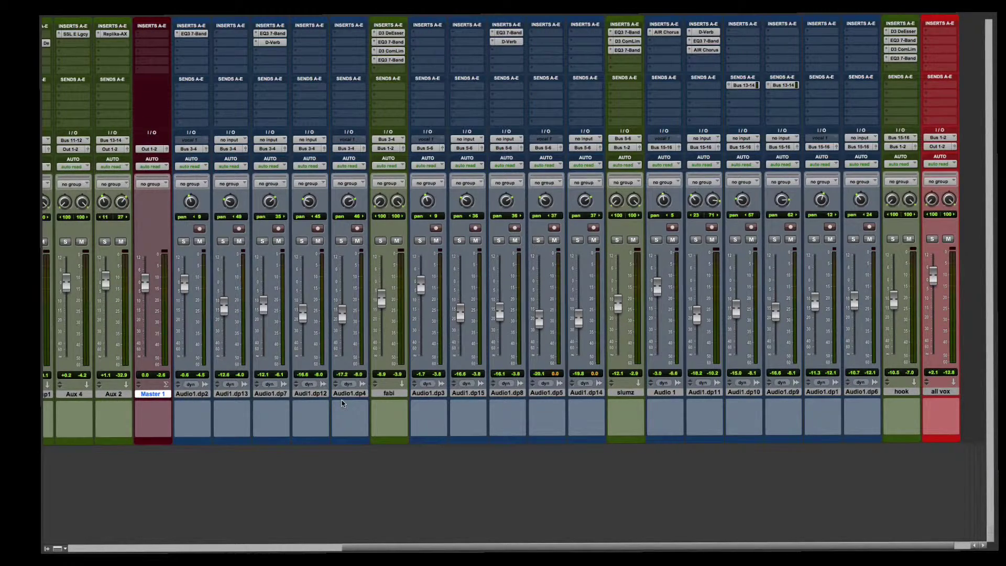
Switch to the Edit window and examine the arrangement of the beat, fabi, slumz and hook clips along the timeline.
{"action": "key", "text": "ctrl+Left"}
{"action": "scroll", "coordinate": [435, 451], "scroll_direction": "right", "scroll_amount": 6}
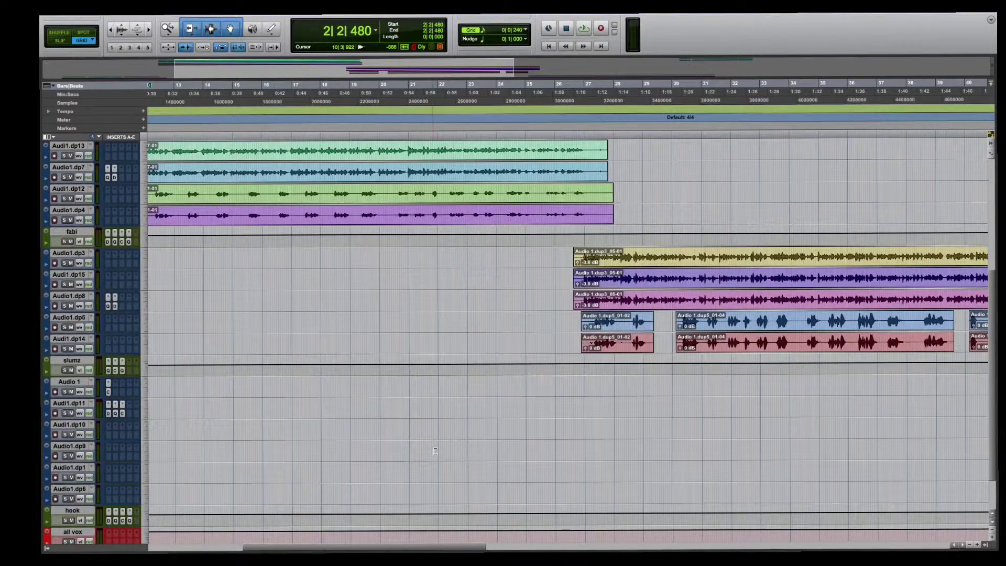
{"action": "scroll", "coordinate": [435, 451], "scroll_direction": "left", "scroll_amount": 6}
{"action": "scroll", "coordinate": [606, 346], "scroll_direction": "down", "scroll_amount": 3}
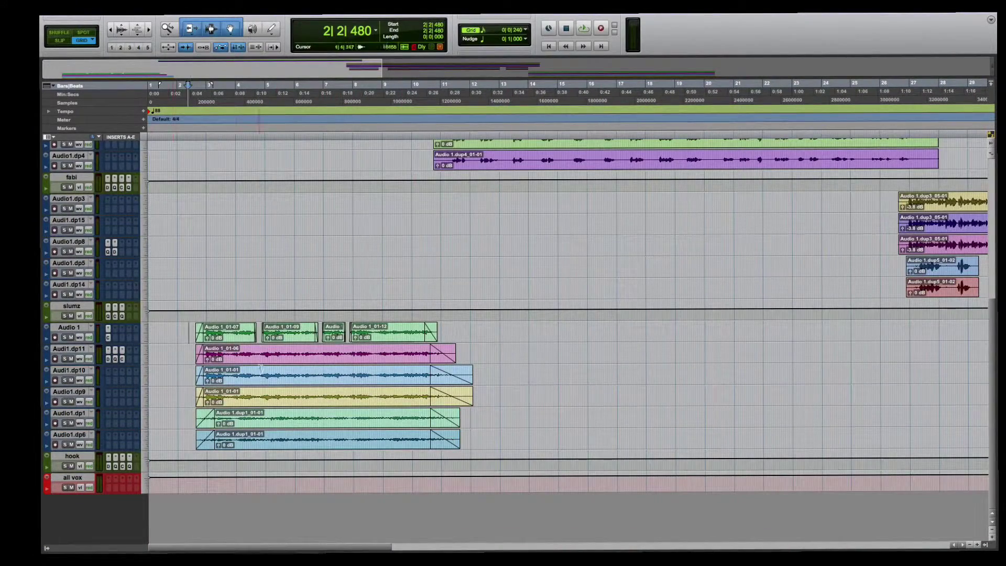
{"action": "scroll", "coordinate": [277, 383], "scroll_direction": "up", "scroll_amount": 3}
{"action": "scroll", "coordinate": [532, 377], "scroll_direction": "up", "scroll_amount": 5}
{"action": "scroll", "coordinate": [532, 377], "scroll_direction": "right", "scroll_amount": 1}
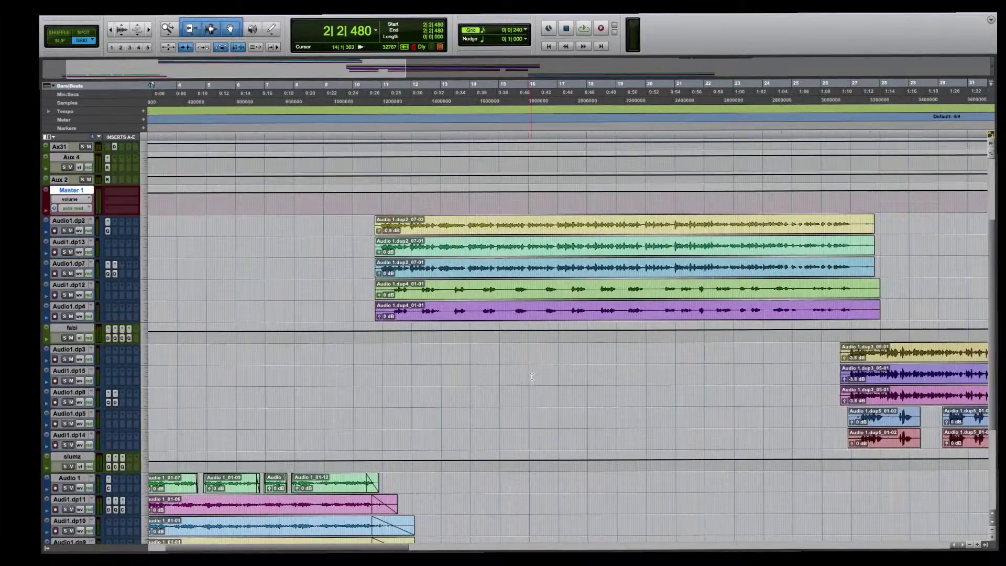
{"action": "scroll", "coordinate": [532, 377], "scroll_direction": "right", "scroll_amount": 10}
{"action": "scroll", "coordinate": [532, 377], "scroll_direction": "down", "scroll_amount": 3}
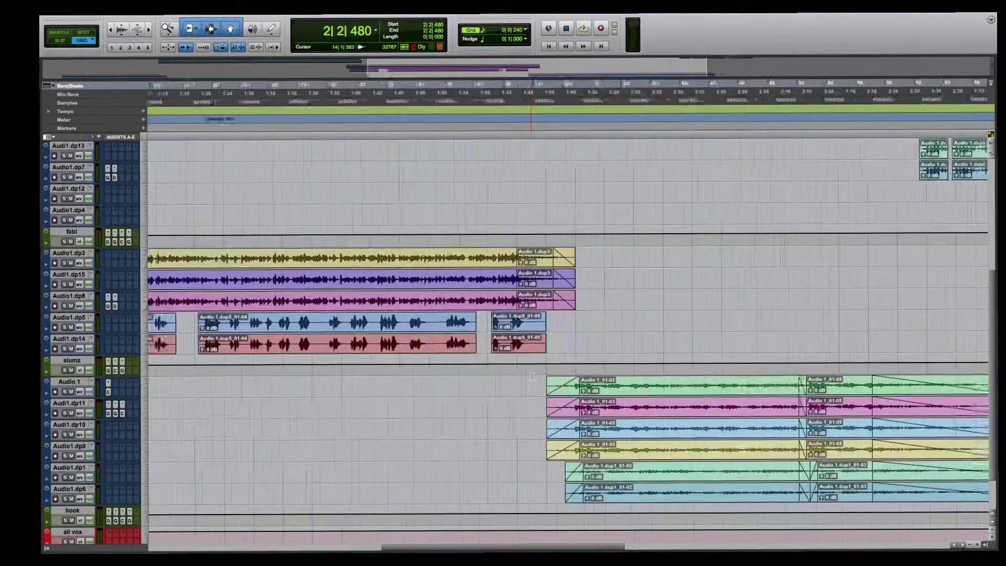
{"action": "scroll", "coordinate": [532, 377], "scroll_direction": "right", "scroll_amount": 3}
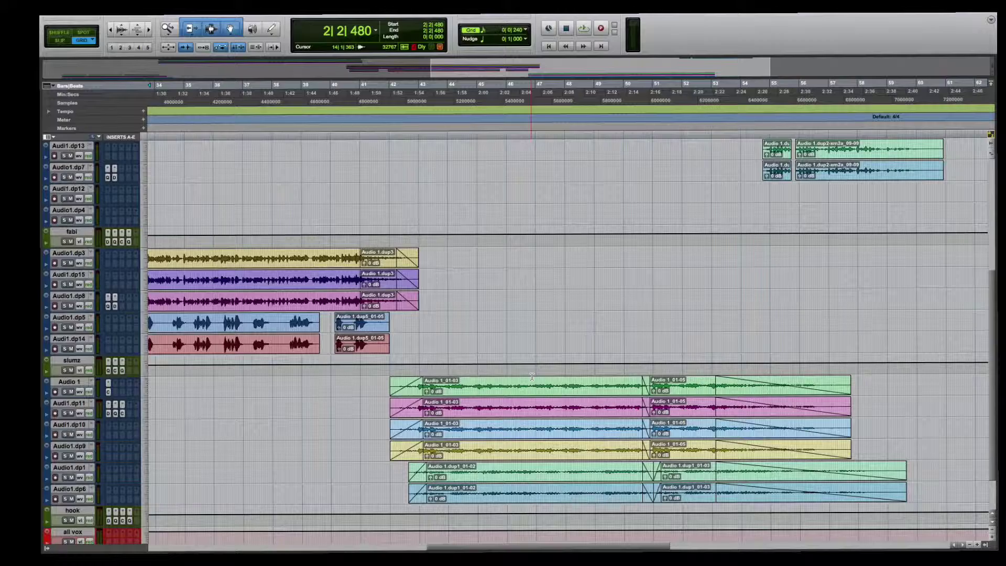
{"action": "scroll", "coordinate": [532, 376], "scroll_direction": "up", "scroll_amount": 10}
{"action": "scroll", "coordinate": [453, 361], "scroll_direction": "left", "scroll_amount": 14}
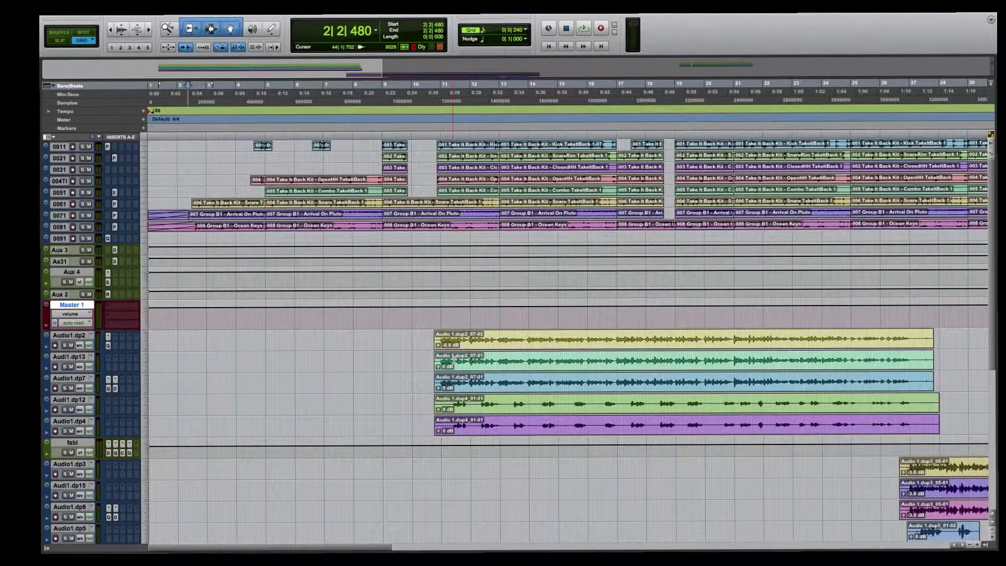
{"action": "scroll", "coordinate": [534, 366], "scroll_direction": "down", "scroll_amount": 8}
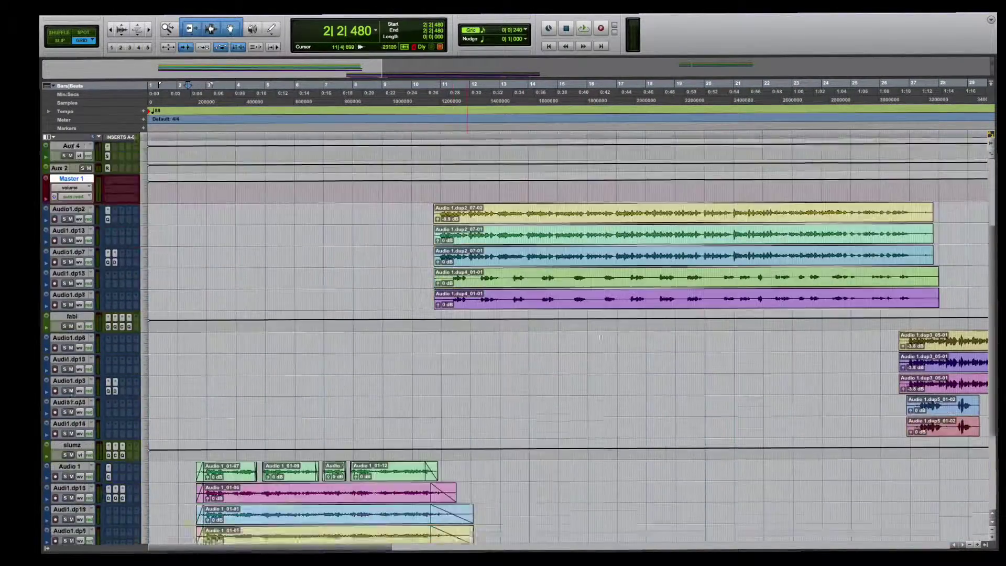